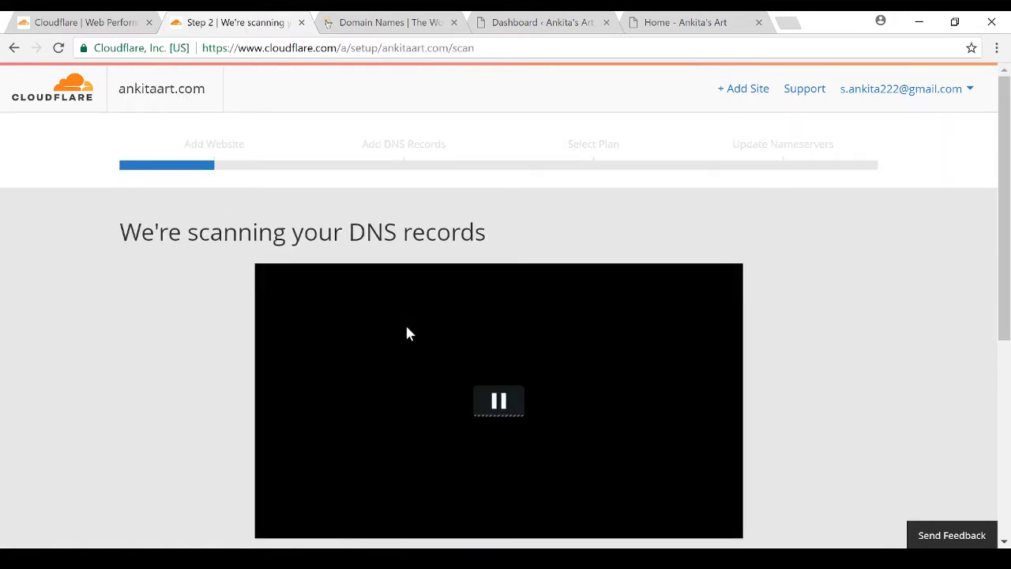
Proceed from the DNS record scan to the DNS record verification stage of the site setup
{"action": "scroll", "coordinate": [465, 330], "scroll_direction": "down", "scroll_amount": 1}
{"action": "scroll", "coordinate": [474, 341], "scroll_direction": "down", "scroll_amount": 1}
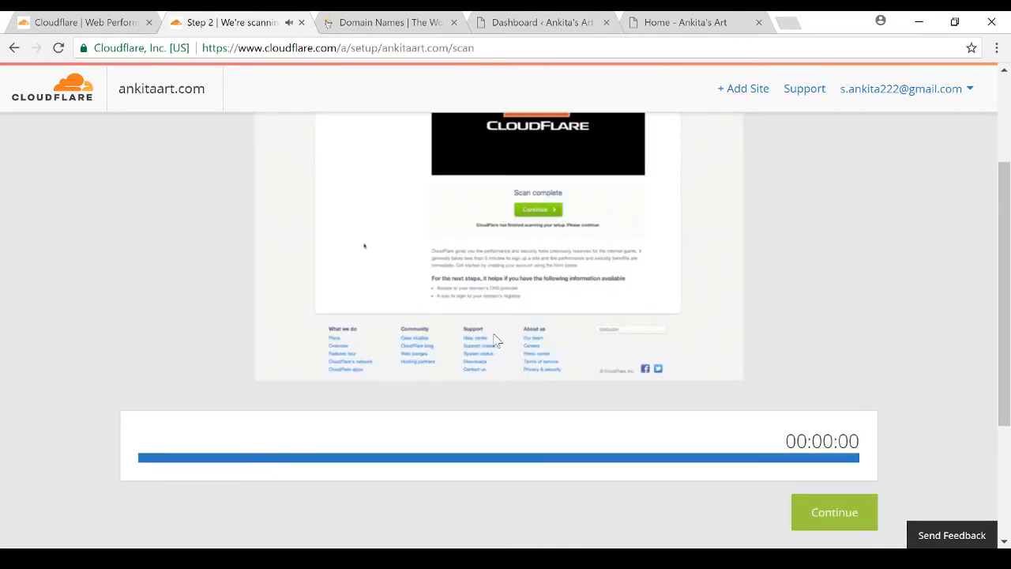
{"action": "scroll", "coordinate": [780, 442], "scroll_direction": "down", "scroll_amount": 1}
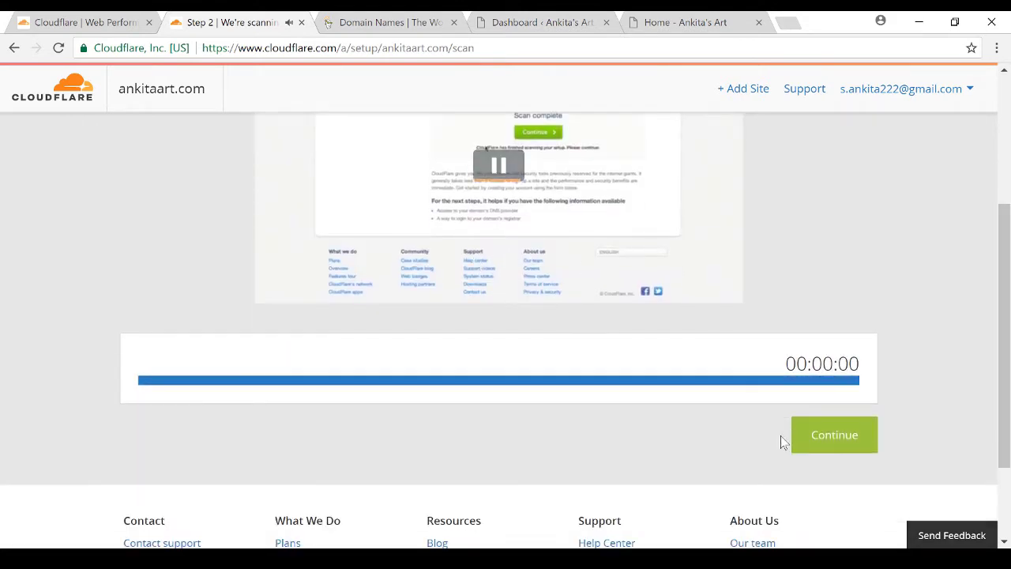
{"action": "left_click", "coordinate": [833, 435]}
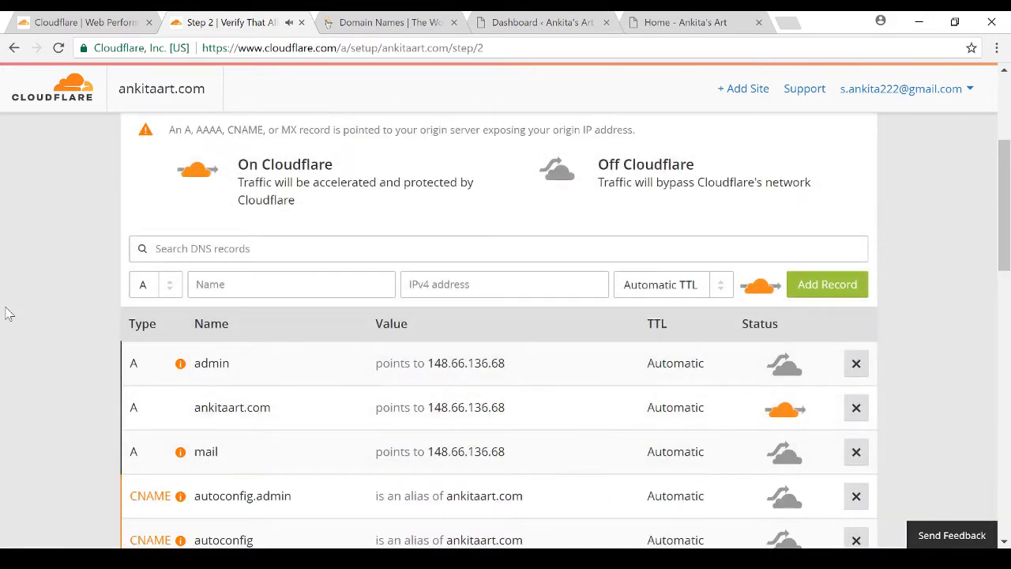
Review the imported DNS records through the final TXT entries, accept them, and continue to plan selection
{"action": "scroll", "coordinate": [632, 372], "scroll_direction": "down", "scroll_amount": 6}
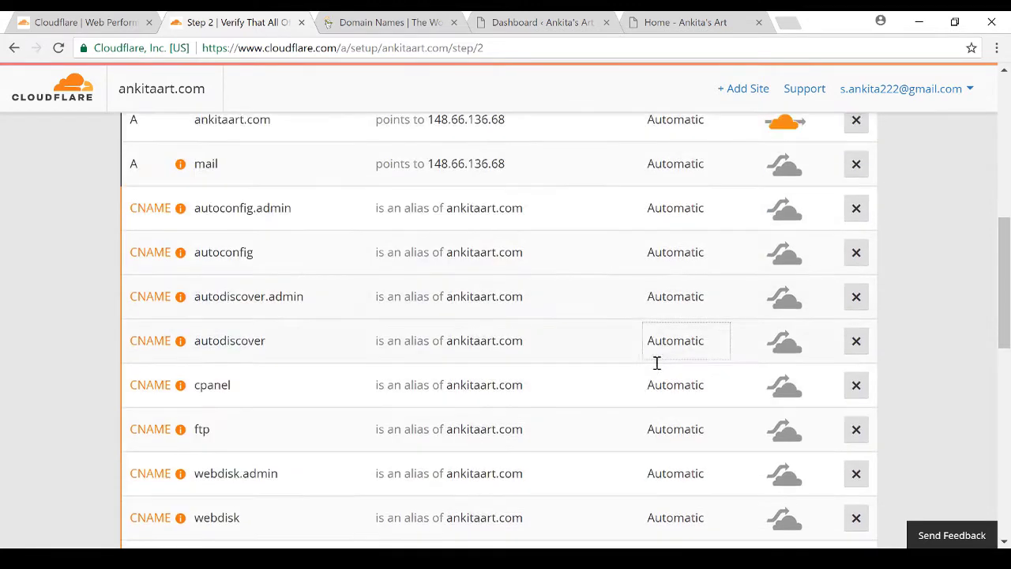
{"action": "scroll", "coordinate": [590, 352], "scroll_direction": "down", "scroll_amount": 4}
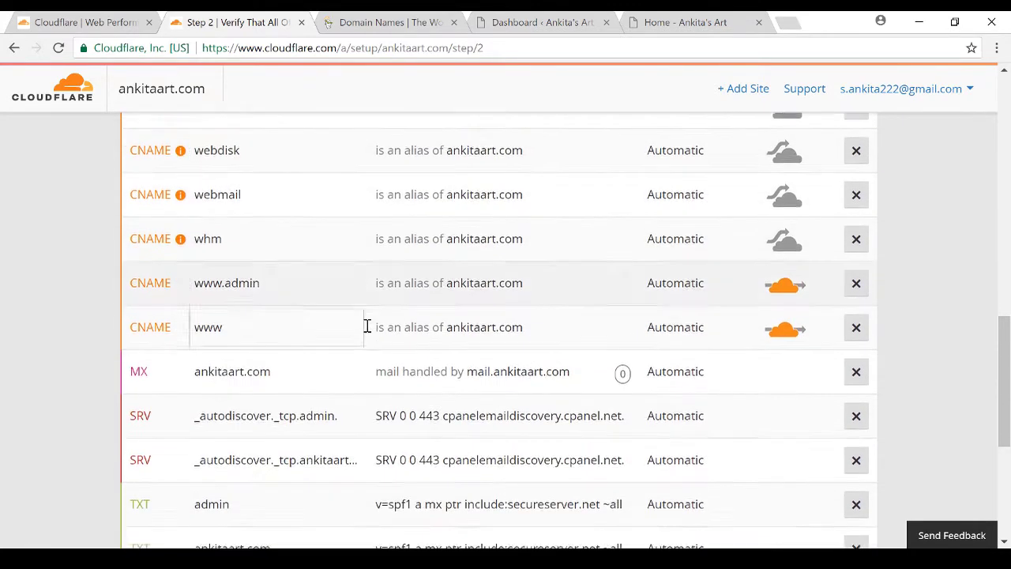
{"action": "scroll", "coordinate": [207, 332], "scroll_direction": "down", "scroll_amount": 2}
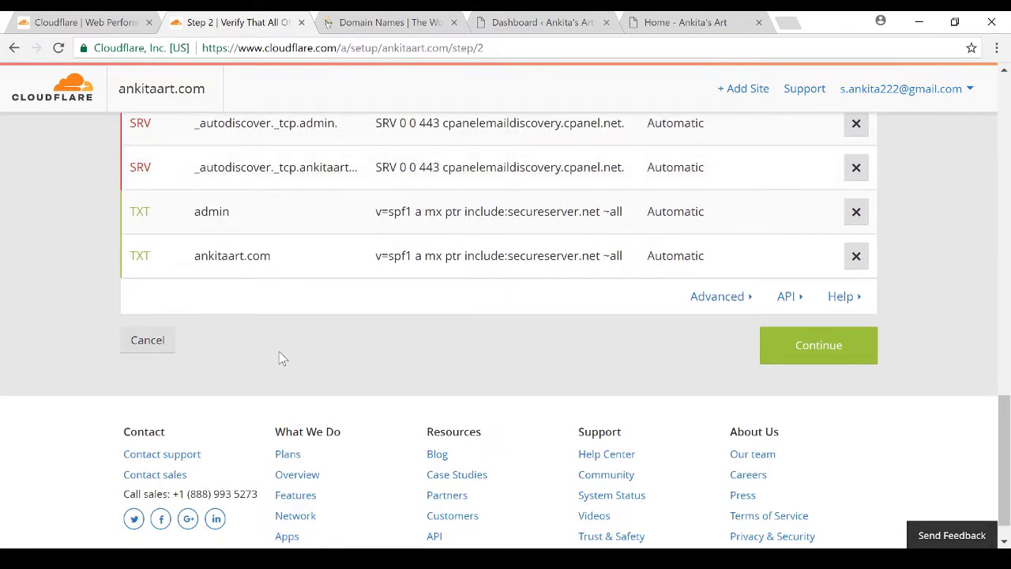
{"action": "left_click", "coordinate": [808, 361]}
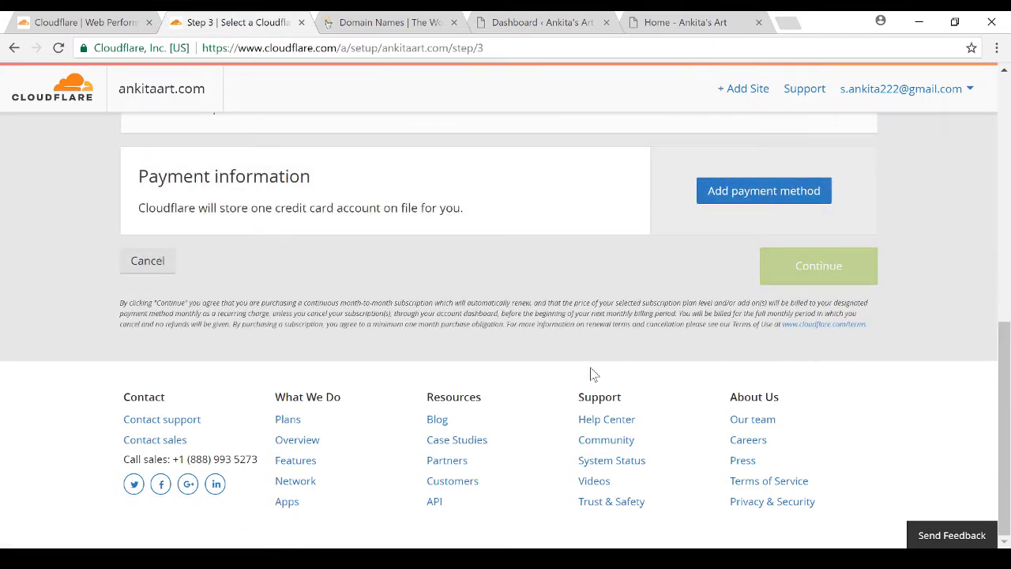
Select the Free Website plan at $0/month and continue to the nameserver stage
{"action": "scroll", "coordinate": [594, 375], "scroll_direction": "up", "scroll_amount": 3}
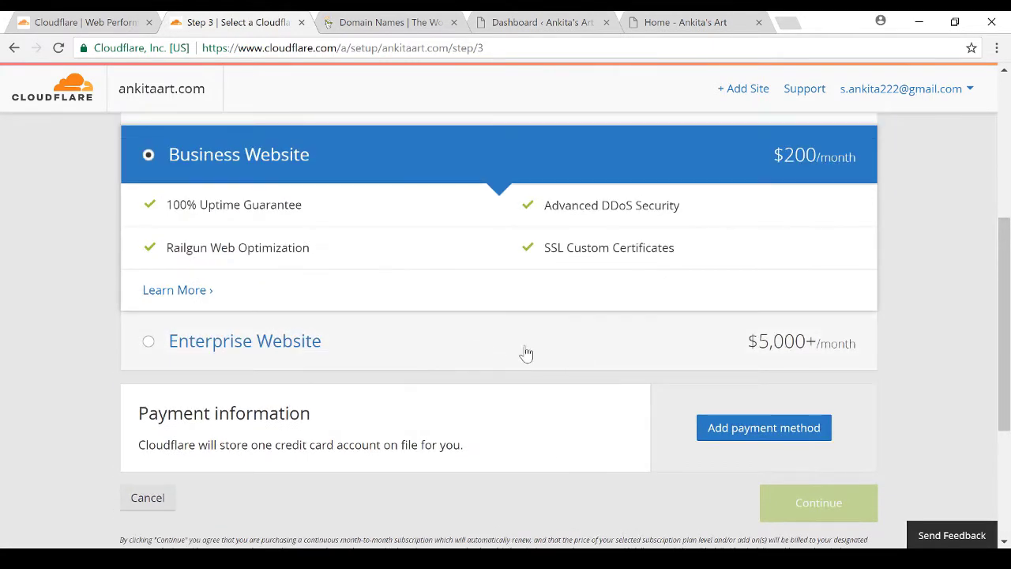
{"action": "scroll", "coordinate": [432, 329], "scroll_direction": "up", "scroll_amount": 1}
{"action": "scroll", "coordinate": [158, 277], "scroll_direction": "up", "scroll_amount": 1}
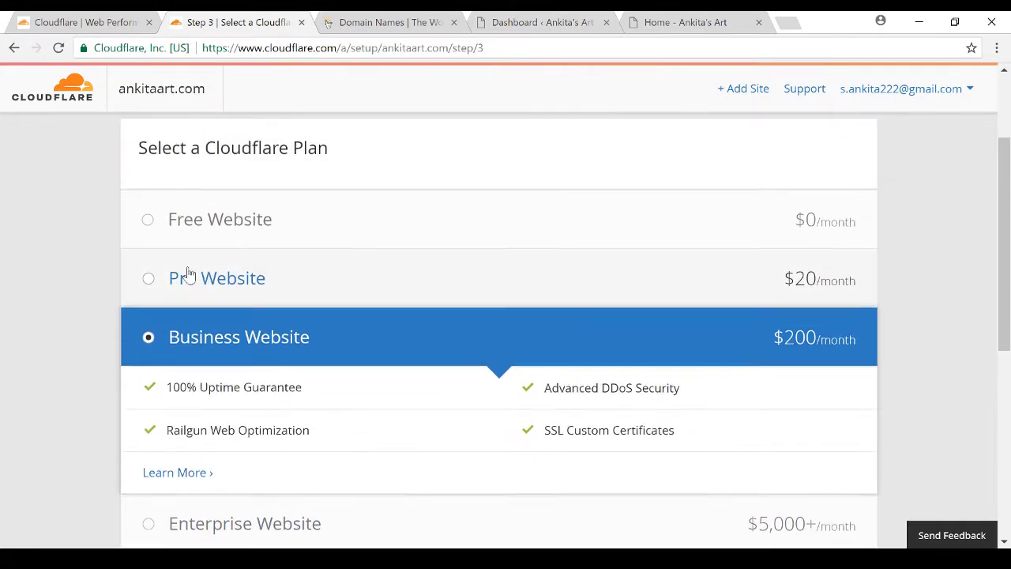
{"action": "scroll", "coordinate": [174, 284], "scroll_direction": "up", "scroll_amount": 1}
{"action": "left_click", "coordinate": [149, 286]}
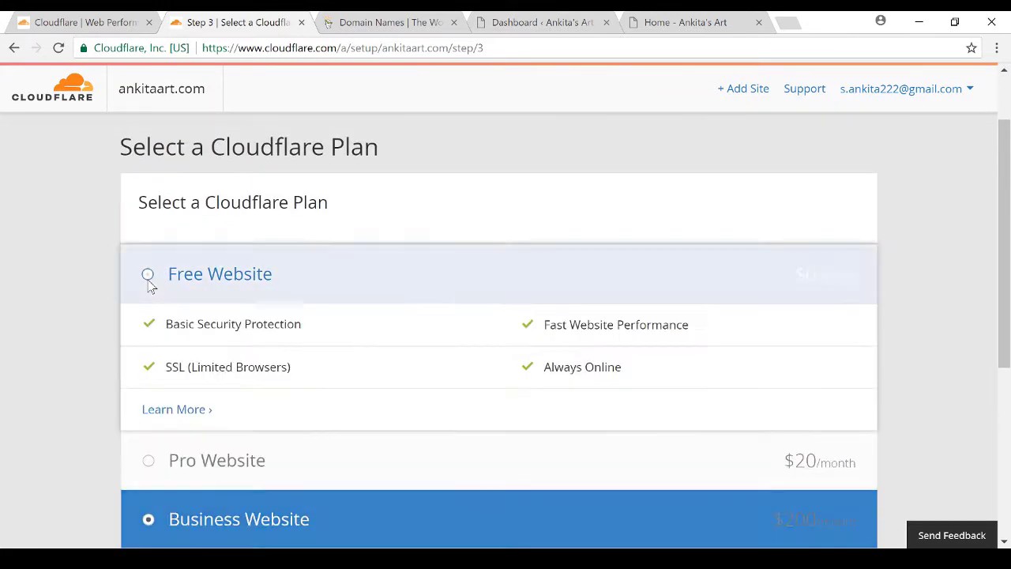
{"action": "scroll", "coordinate": [309, 293], "scroll_direction": "down", "scroll_amount": 4}
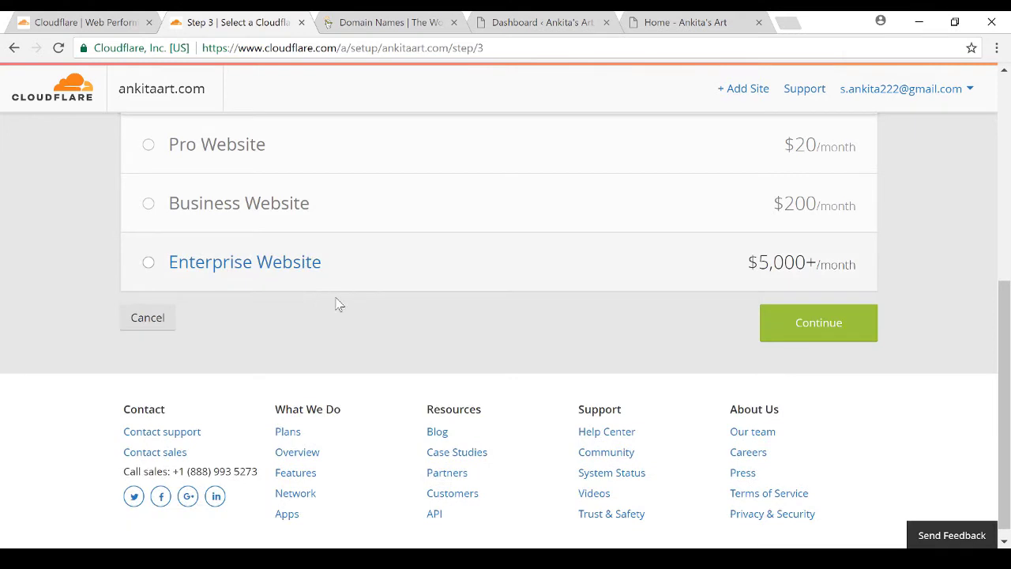
{"action": "left_click", "coordinate": [790, 339]}
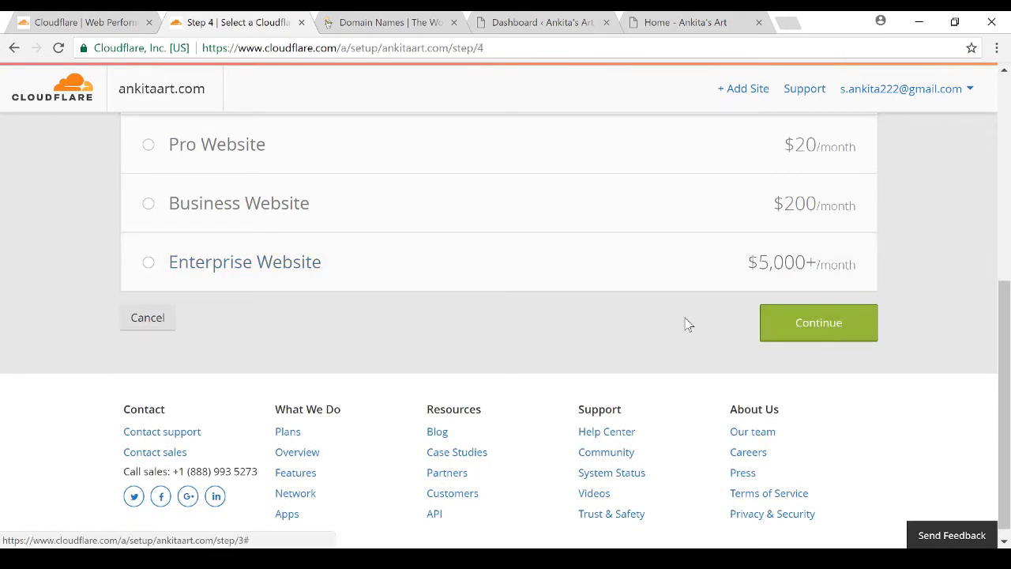
Copy the first replacement nameserver, dane.ns.cloudflare.com, from the Change Your Nameservers page
{"action": "scroll", "coordinate": [678, 320], "scroll_direction": "up", "scroll_amount": 3}
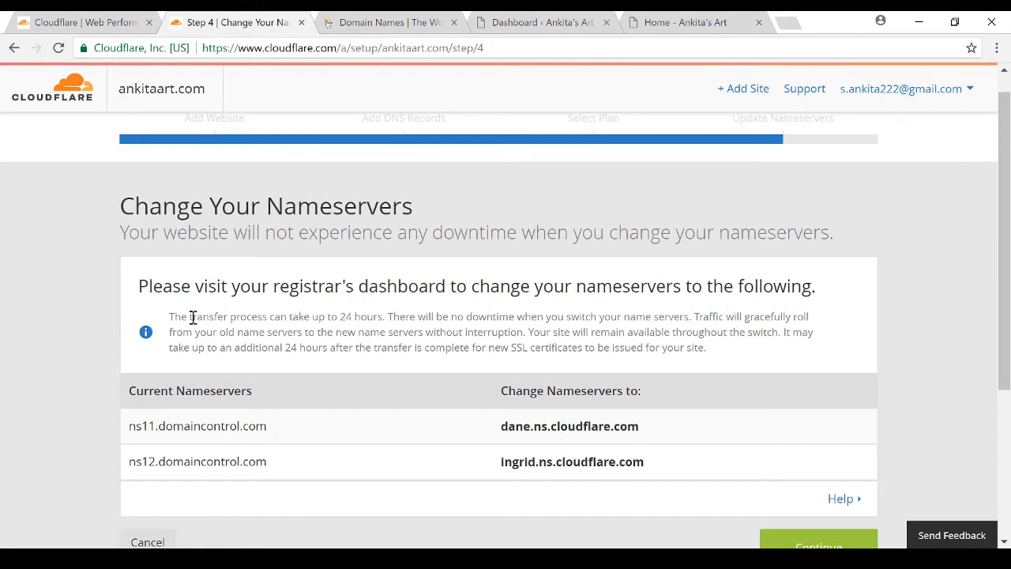
{"action": "scroll", "coordinate": [451, 388], "scroll_direction": "down", "scroll_amount": 1}
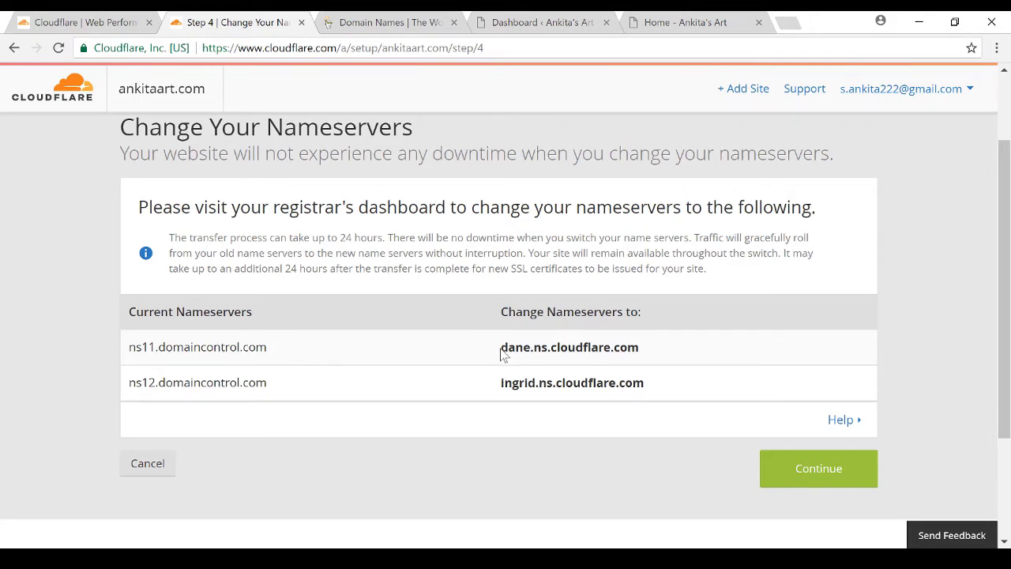
{"action": "left_click_drag", "start_coordinate": [501, 354], "coordinate": [639, 349]}
{"action": "right_click", "coordinate": [605, 346]}
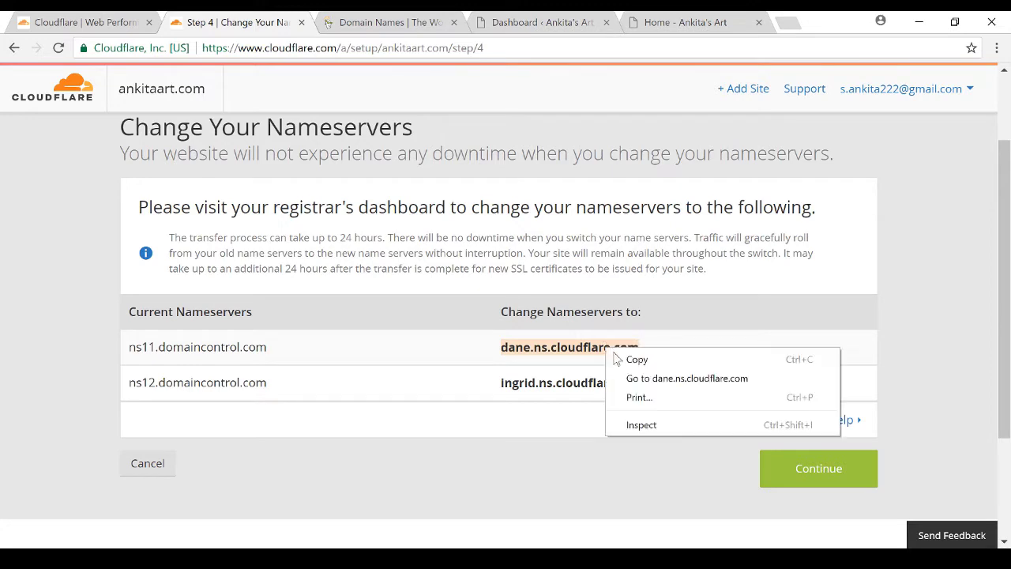
{"action": "left_click", "coordinate": [625, 357]}
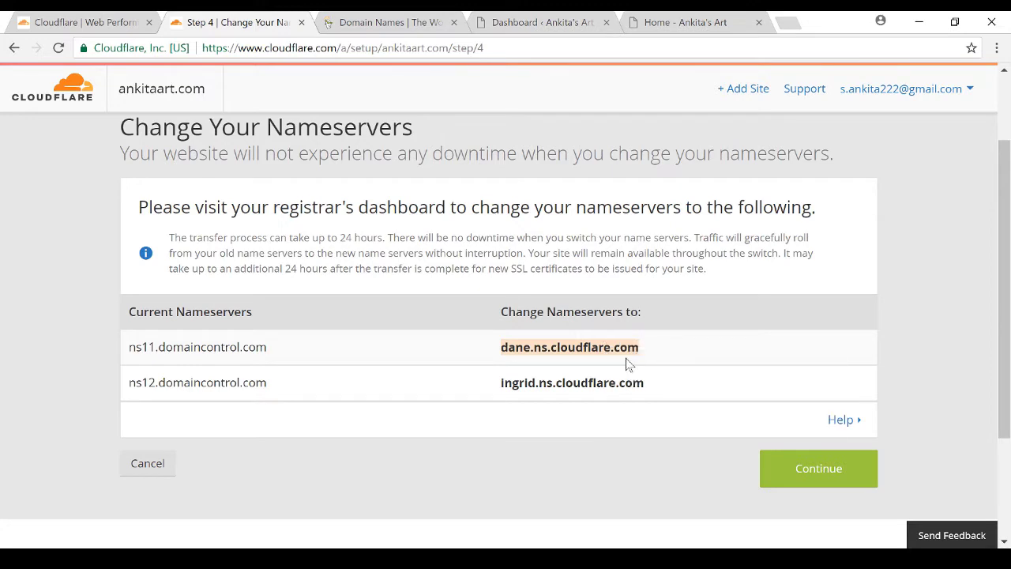
Switch to GoDaddy and open DNS management for the domain ankitaart.com from the account's domain list
{"action": "left_click", "coordinate": [391, 22]}
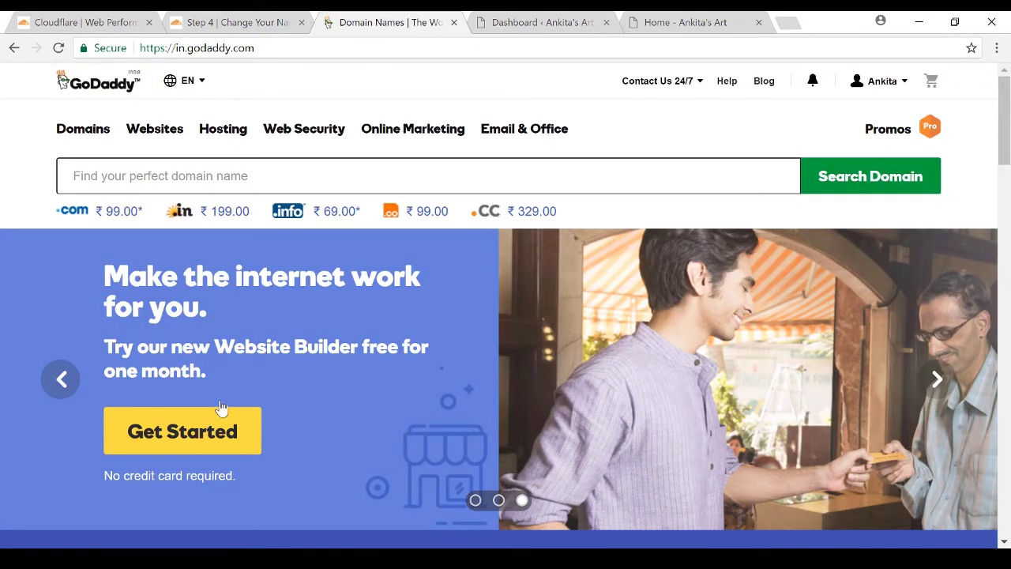
{"action": "left_click", "coordinate": [870, 84]}
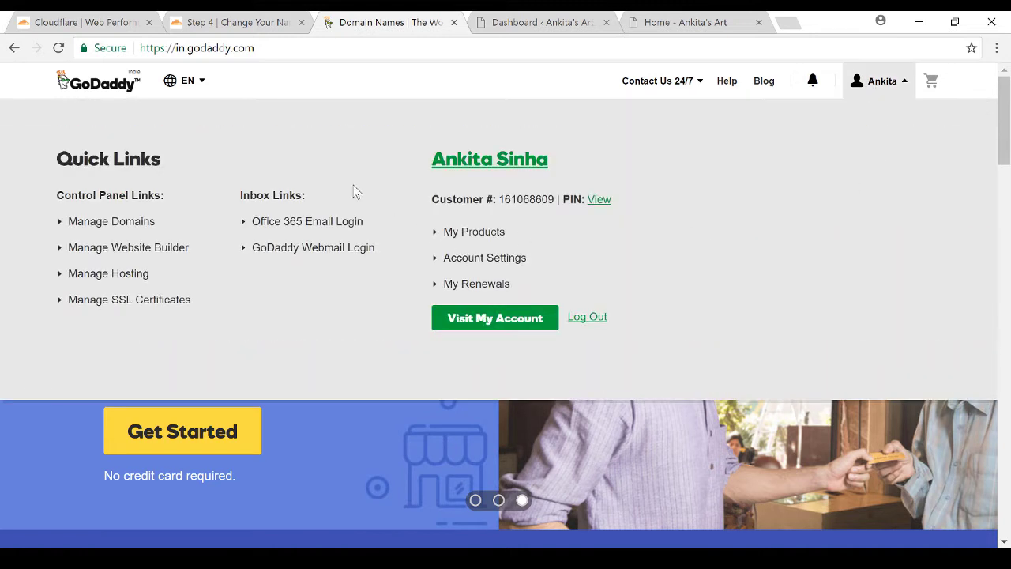
{"action": "left_click", "coordinate": [127, 229]}
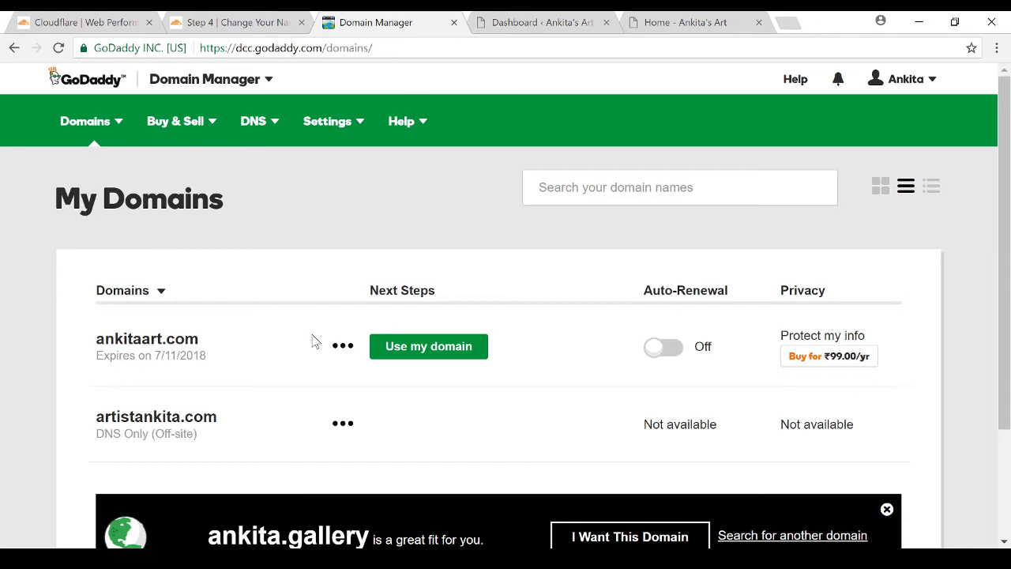
{"action": "left_click", "coordinate": [342, 347]}
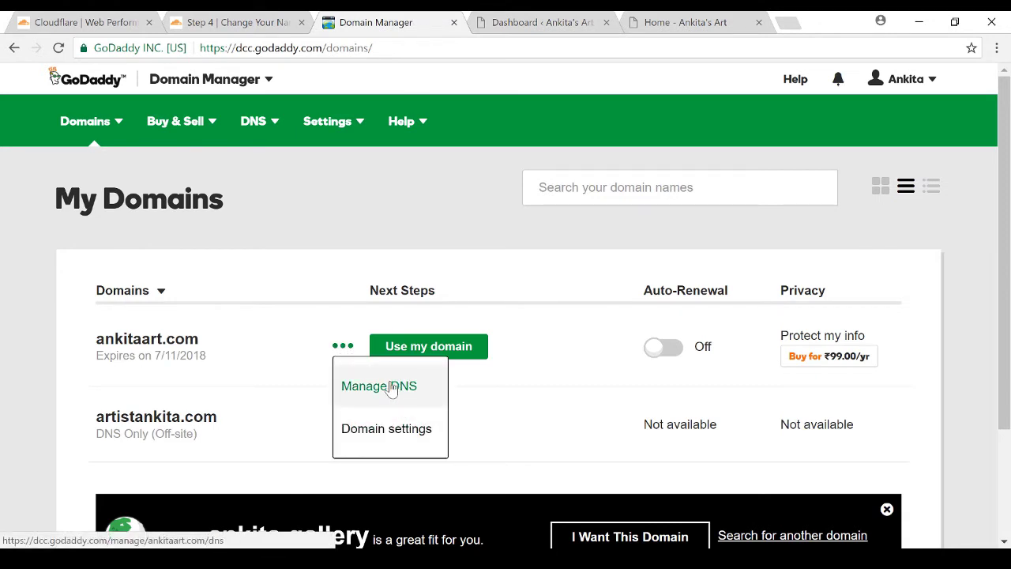
{"action": "left_click", "coordinate": [379, 388]}
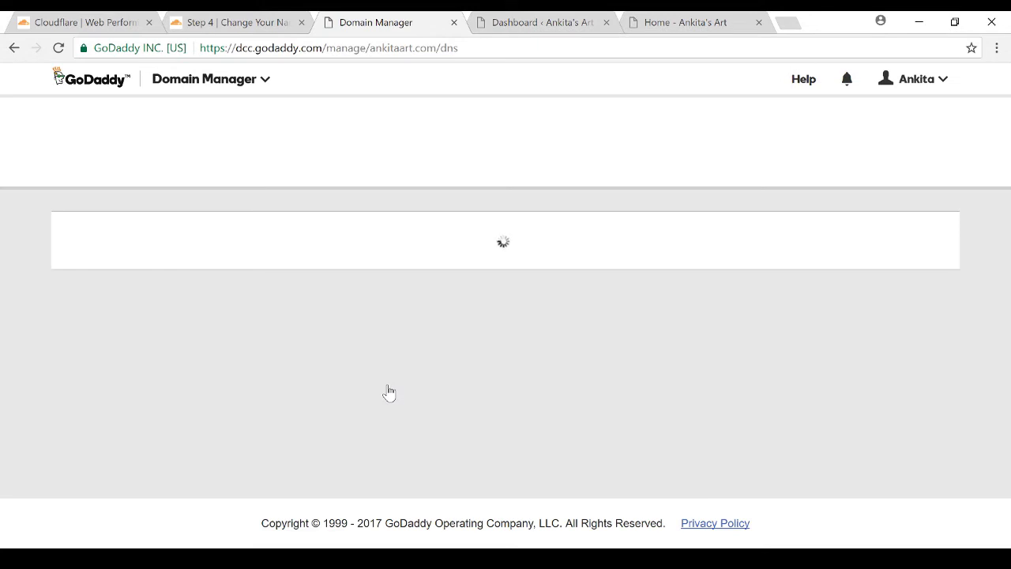
Start changing the domain's nameservers and set the nameserver type to Custom
{"action": "scroll", "coordinate": [203, 277], "scroll_direction": "down", "scroll_amount": 2}
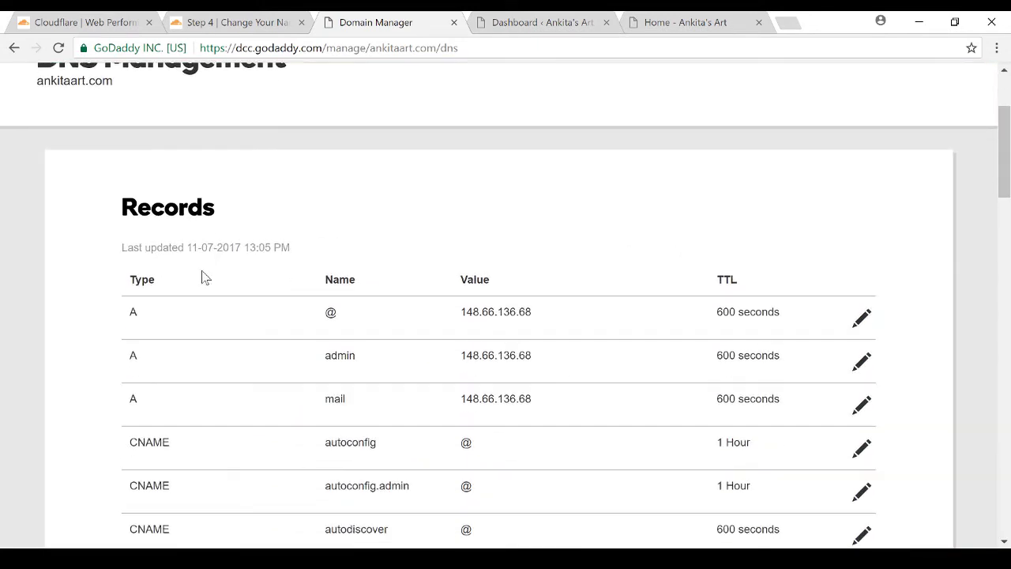
{"action": "scroll", "coordinate": [343, 355], "scroll_direction": "down", "scroll_amount": 12}
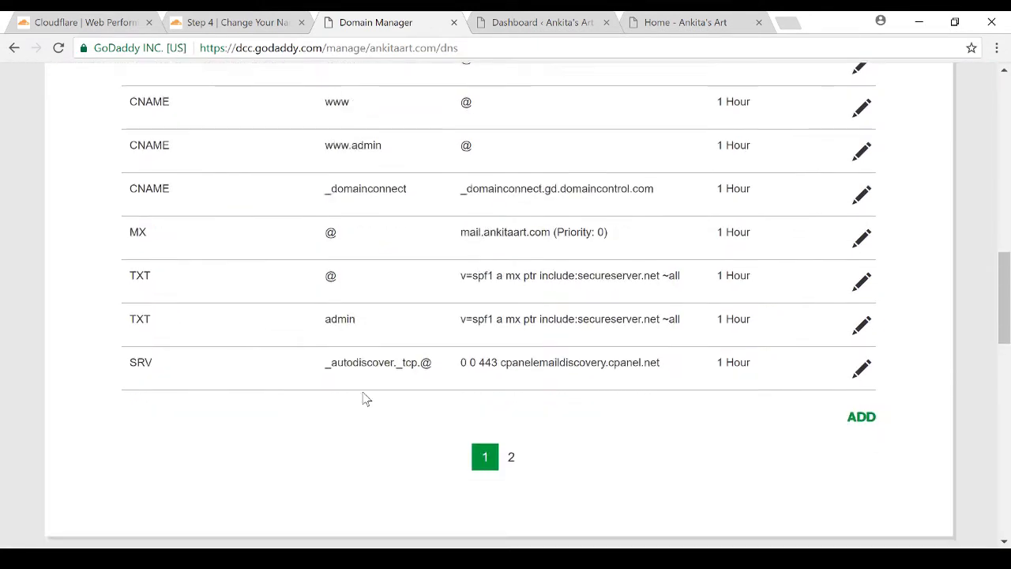
{"action": "scroll", "coordinate": [364, 399], "scroll_direction": "down", "scroll_amount": 3}
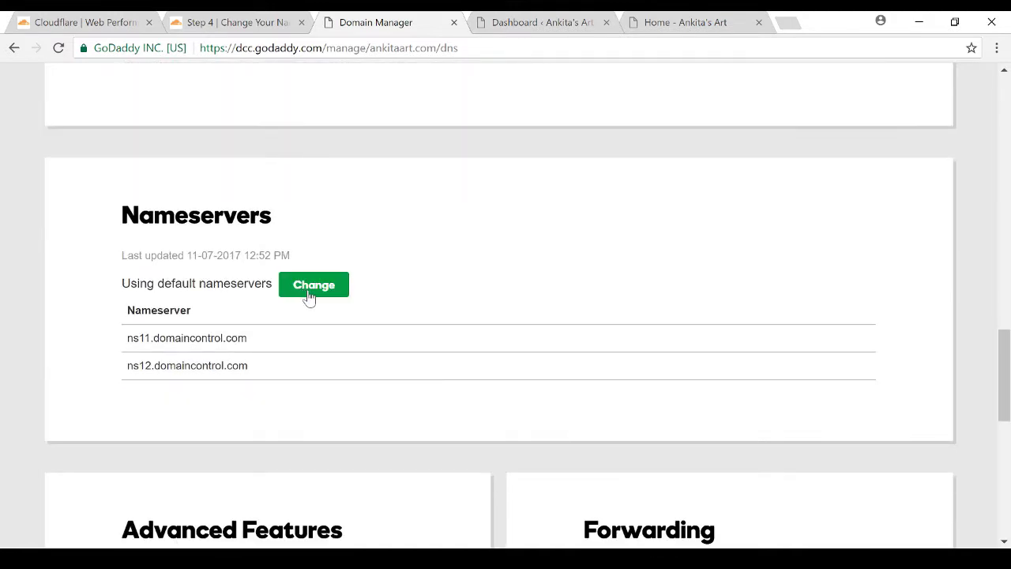
{"action": "left_click", "coordinate": [309, 297]}
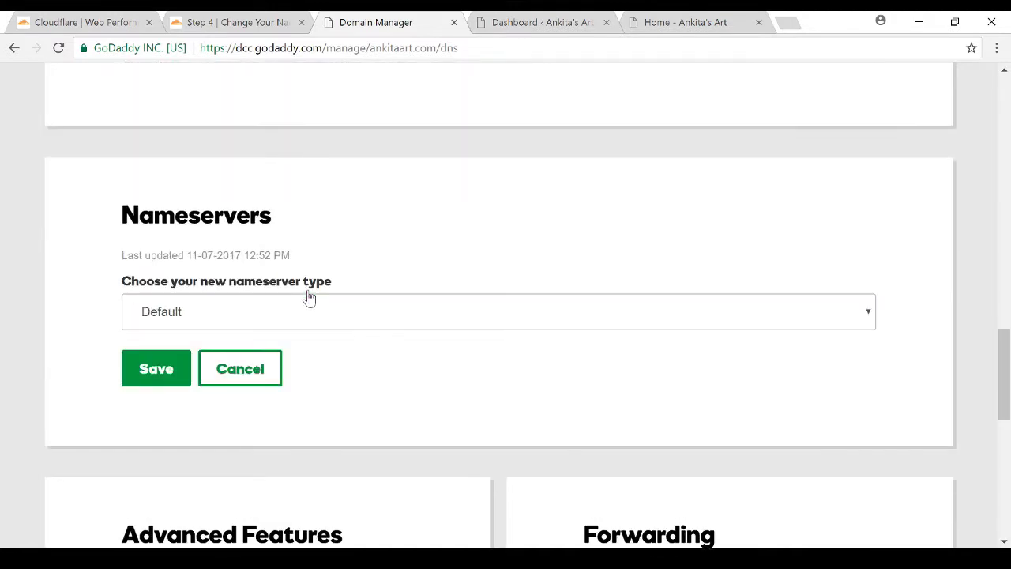
{"action": "left_click", "coordinate": [390, 319]}
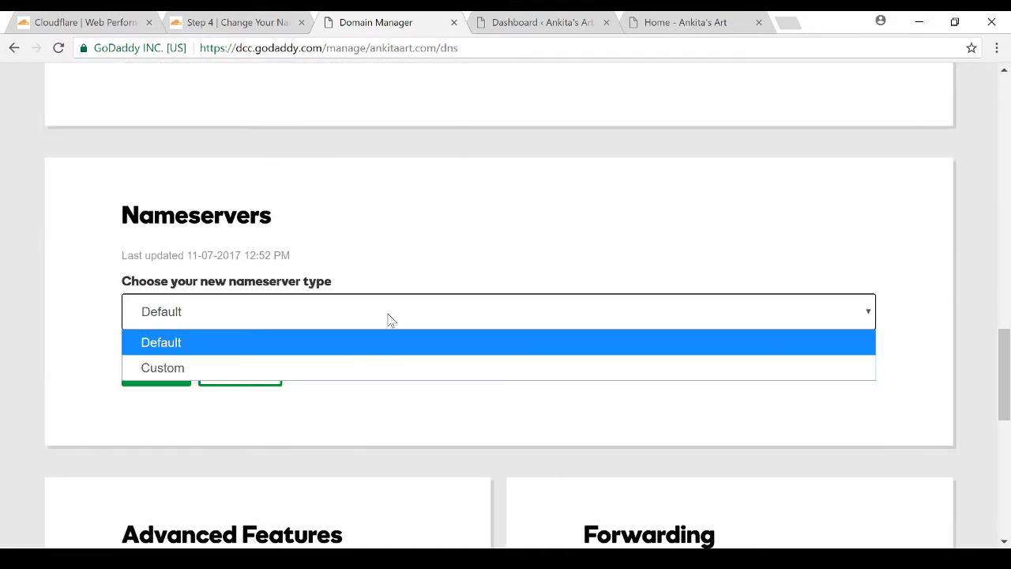
{"action": "left_click", "coordinate": [380, 367]}
Paste dane.ns.cloudflare.com as the first custom nameserver
{"action": "scroll", "coordinate": [379, 387], "scroll_direction": "down", "scroll_amount": 1}
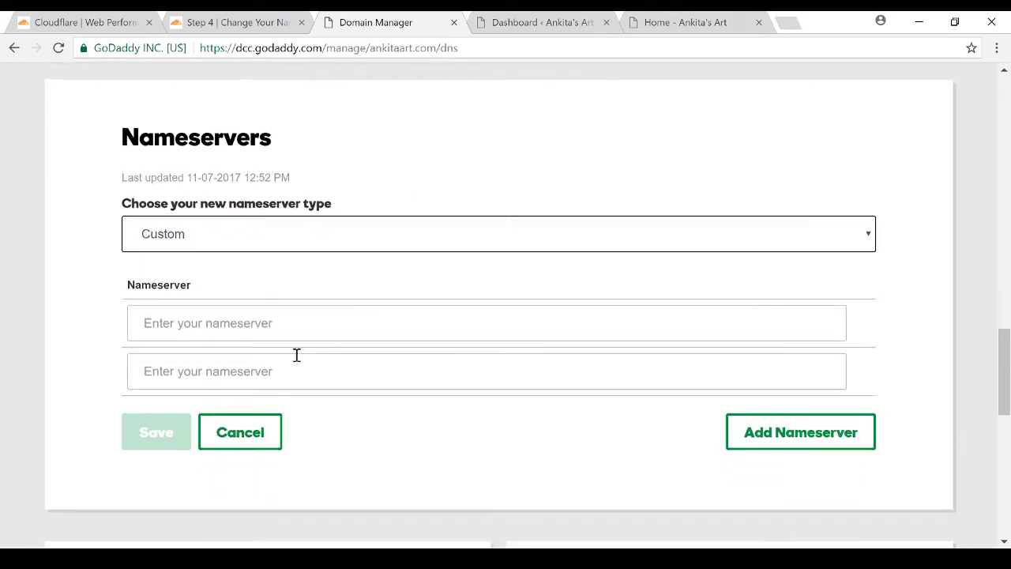
{"action": "left_click", "coordinate": [241, 332]}
{"action": "right_click", "coordinate": [243, 331]}
{"action": "left_click", "coordinate": [298, 207]}
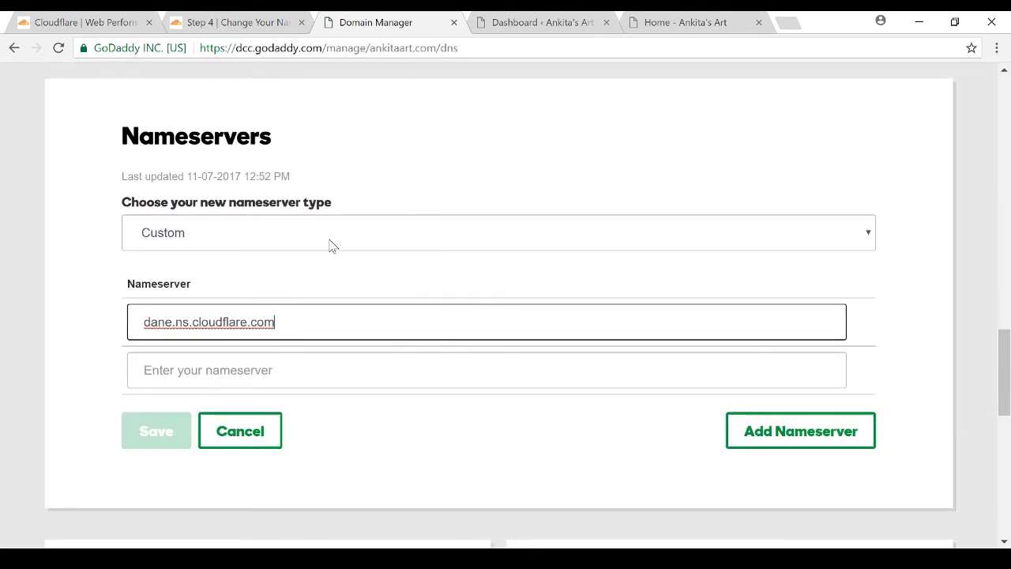
Return to Cloudflare and copy the second replacement nameserver, ingrid.ns.cloudflare.com
{"action": "left_click", "coordinate": [238, 373]}
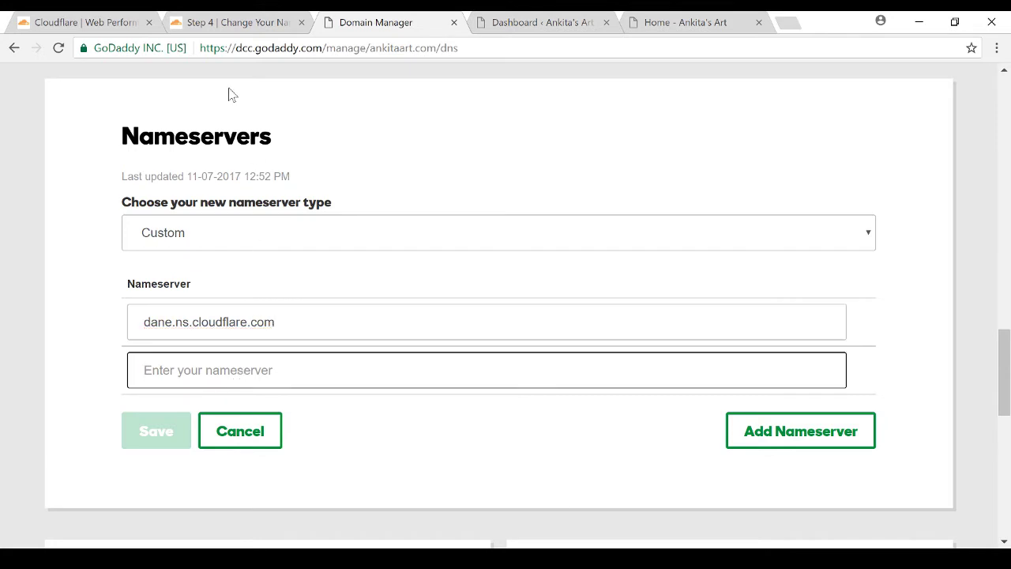
{"action": "left_click", "coordinate": [220, 29]}
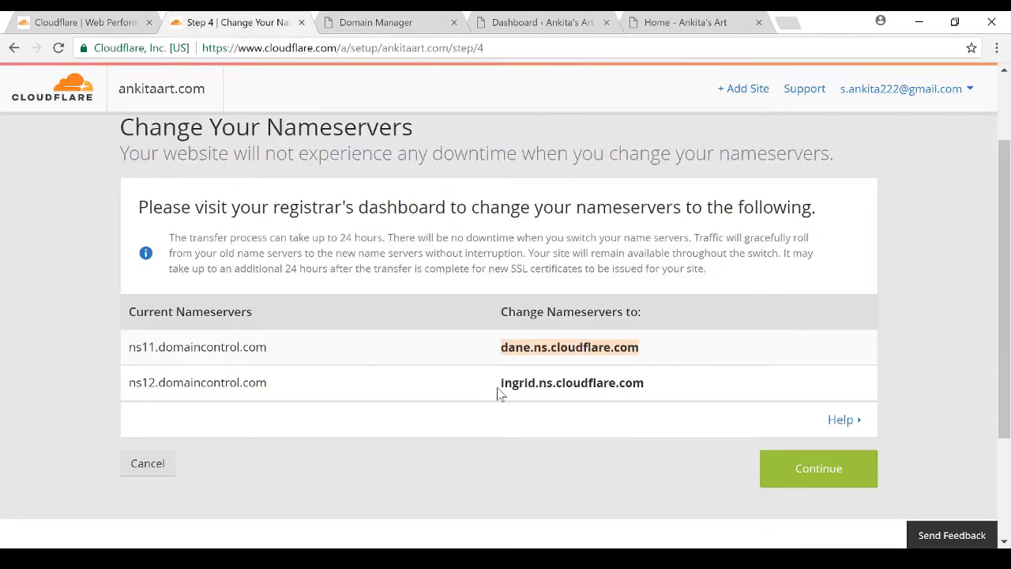
{"action": "left_click_drag", "start_coordinate": [499, 384], "coordinate": [640, 385]}
{"action": "right_click", "coordinate": [643, 384]}
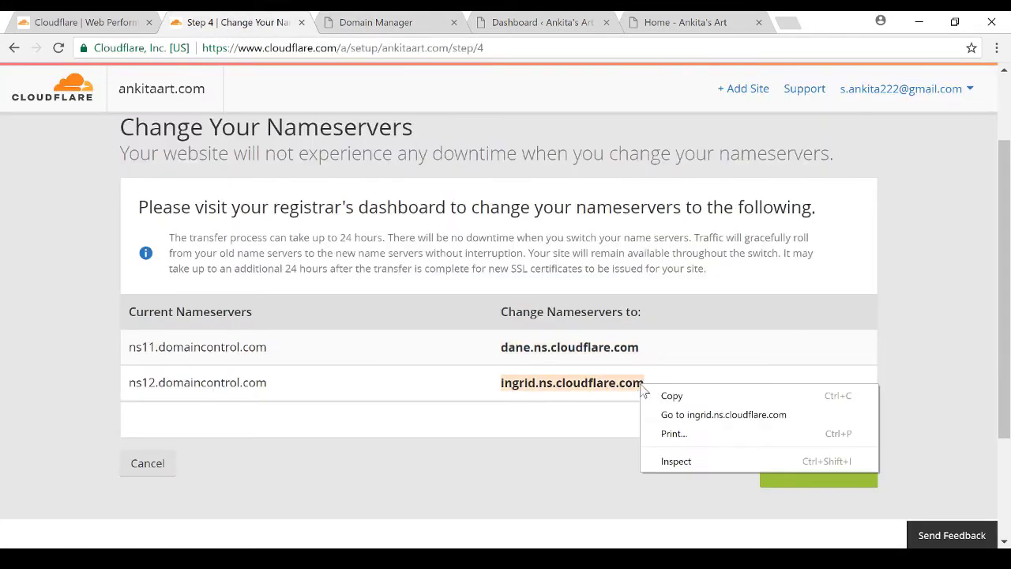
{"action": "left_click", "coordinate": [656, 393]}
Back in GoDaddy, paste ingrid.ns.cloudflare.com as the second custom nameserver and save the nameserver change
{"action": "left_click", "coordinate": [389, 18]}
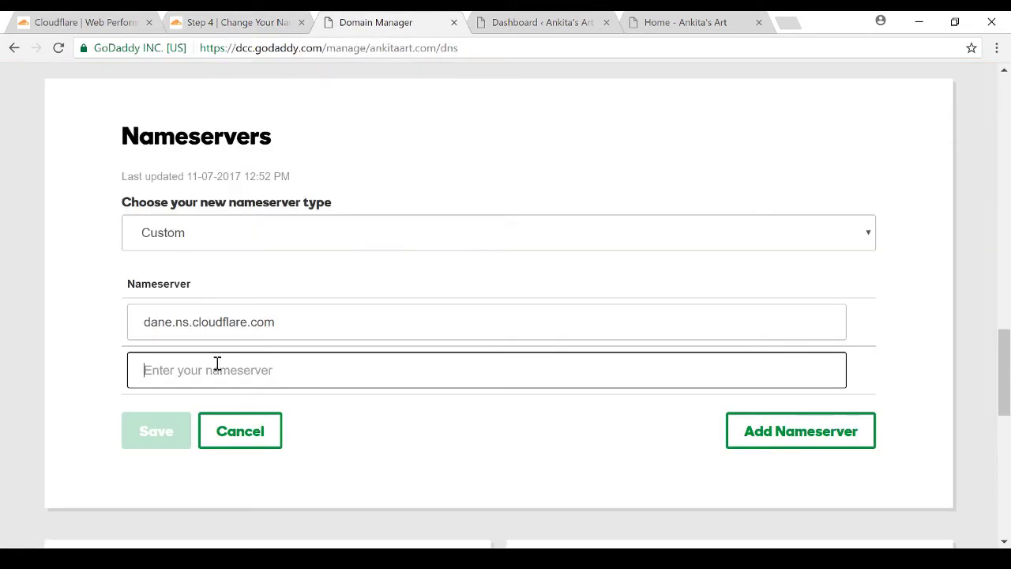
{"action": "right_click", "coordinate": [218, 375]}
{"action": "left_click", "coordinate": [263, 249]}
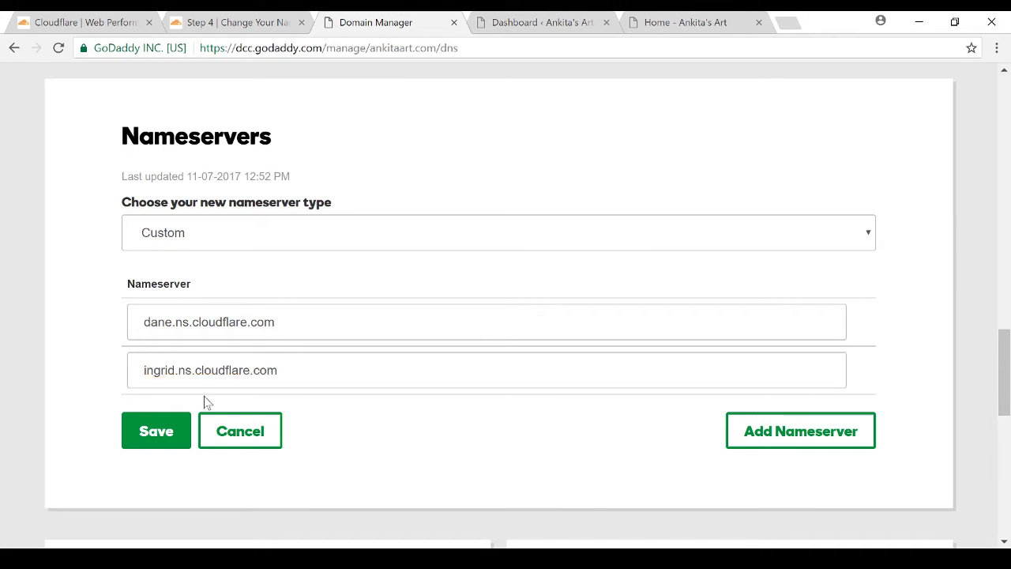
{"action": "left_click", "coordinate": [173, 435]}
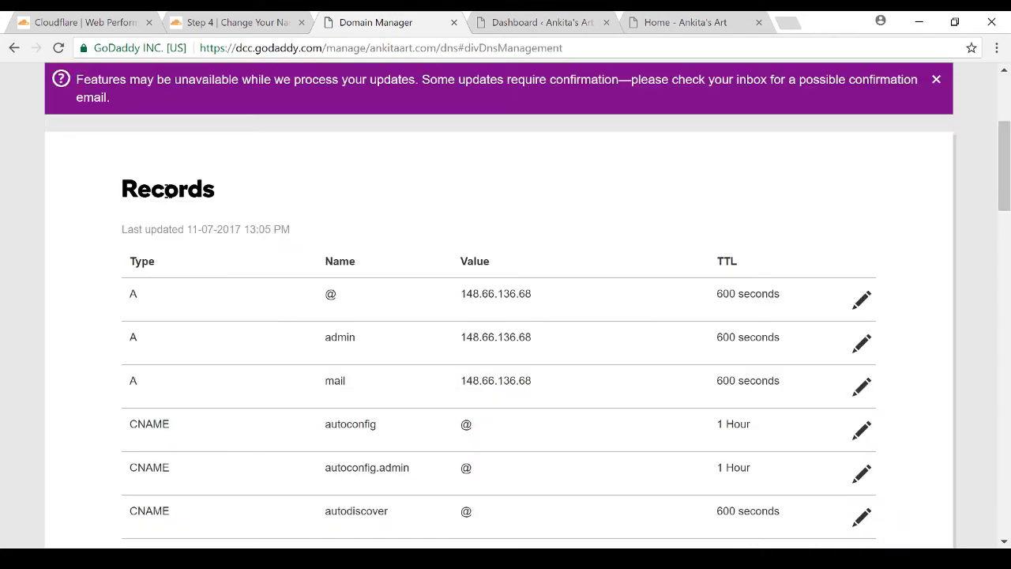
{"action": "scroll", "coordinate": [170, 191], "scroll_direction": "up", "scroll_amount": 1}
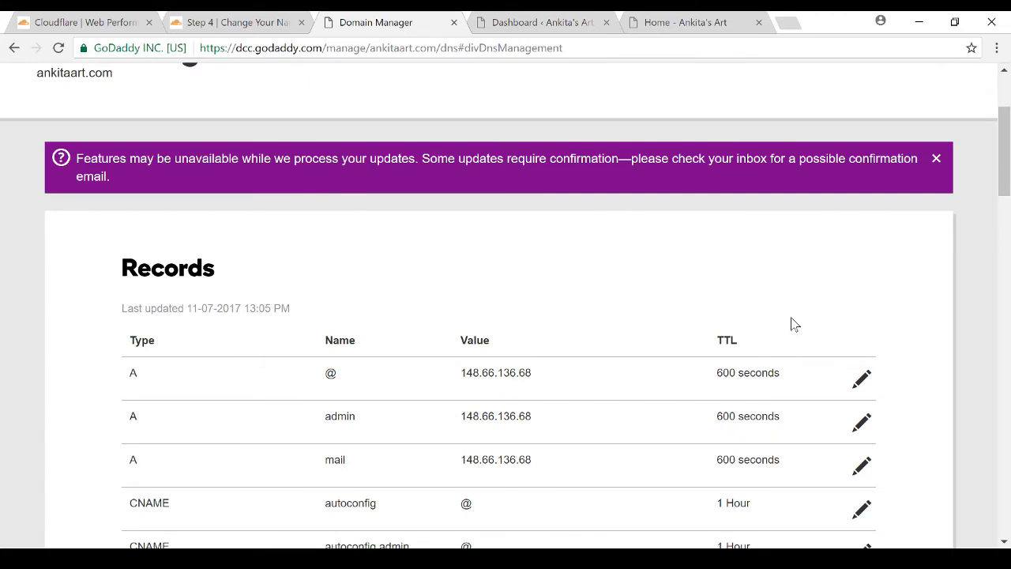
Check the saved custom nameservers in GoDaddy, return to Cloudflare and continue past the nameserver change step
{"action": "scroll", "coordinate": [794, 324], "scroll_direction": "down", "scroll_amount": 15}
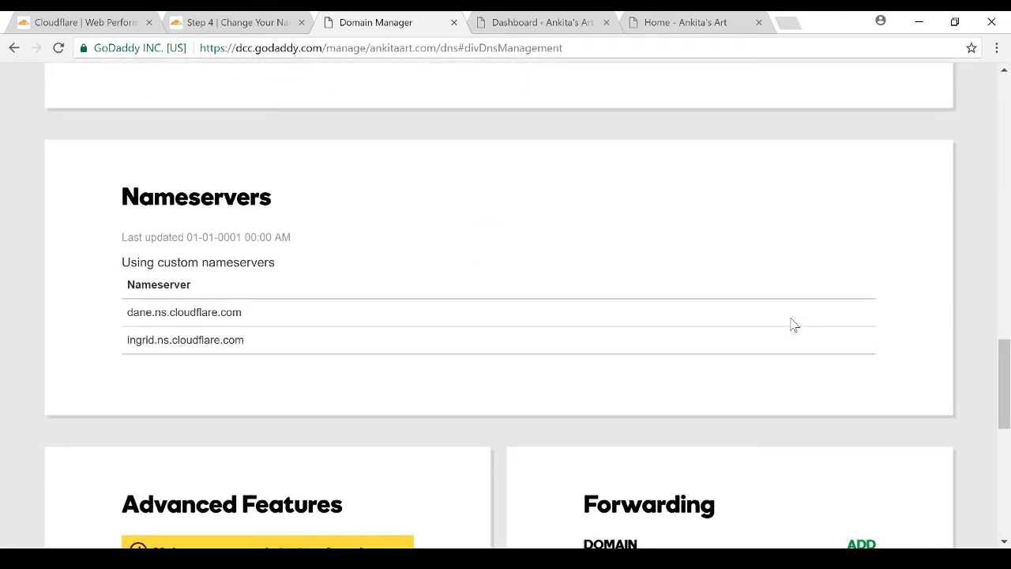
{"action": "scroll", "coordinate": [299, 342], "scroll_direction": "up", "scroll_amount": 15}
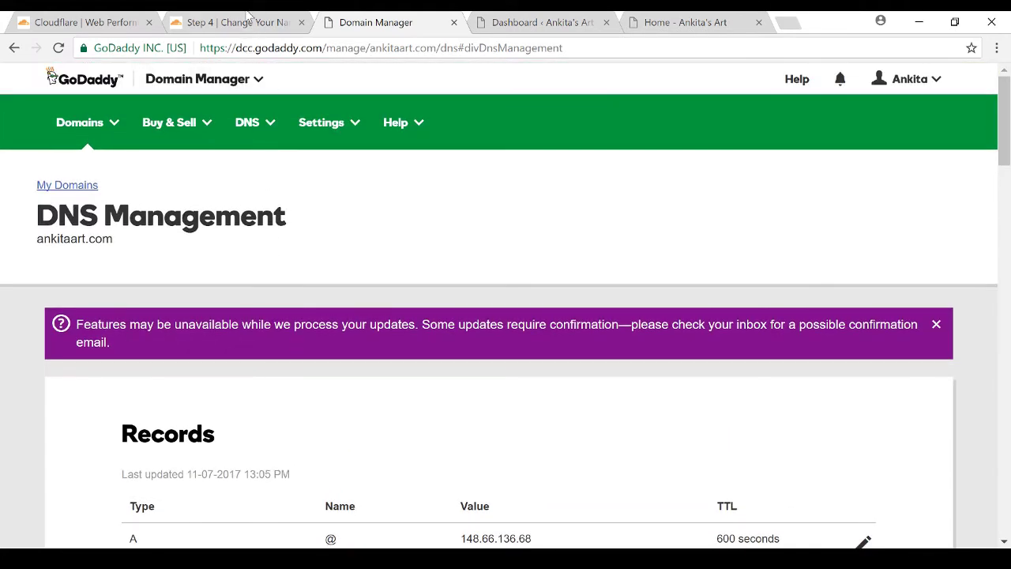
{"action": "left_click", "coordinate": [247, 19]}
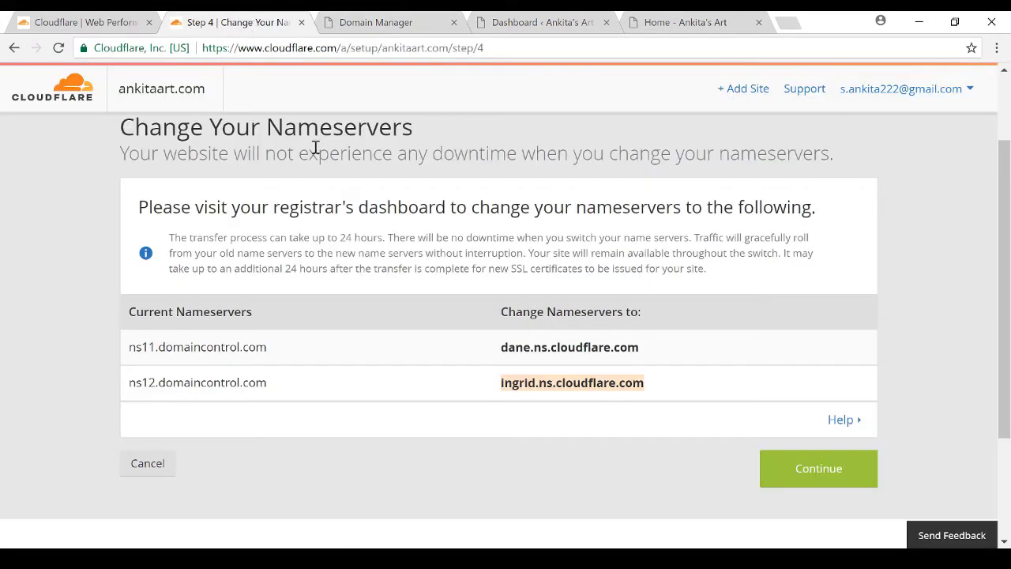
{"action": "left_click", "coordinate": [809, 471]}
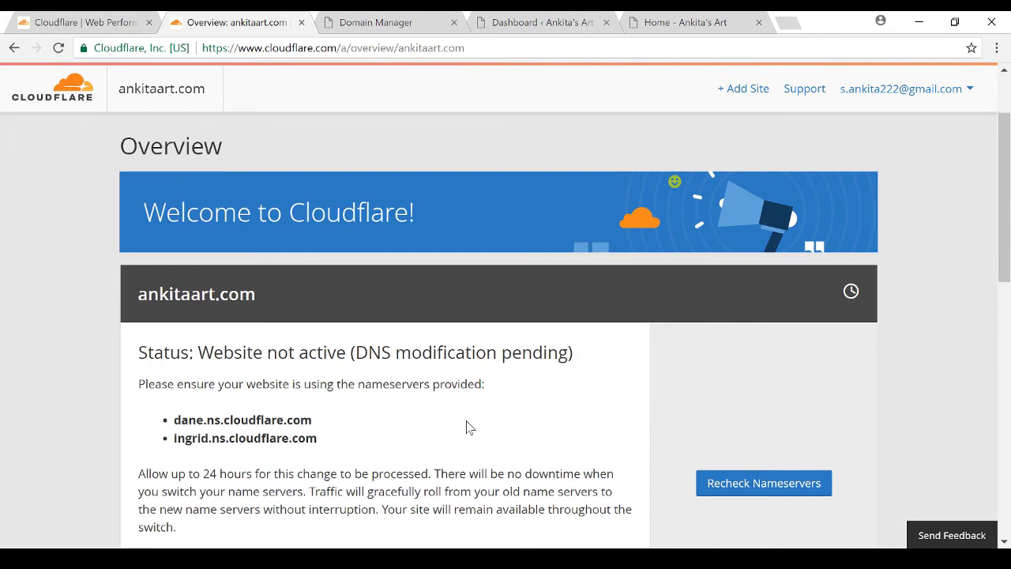
Recheck the nameservers for ankitaart.com and look over the domain summary and subscription on the overview page
{"action": "scroll", "coordinate": [466, 428], "scroll_direction": "down", "scroll_amount": 2}
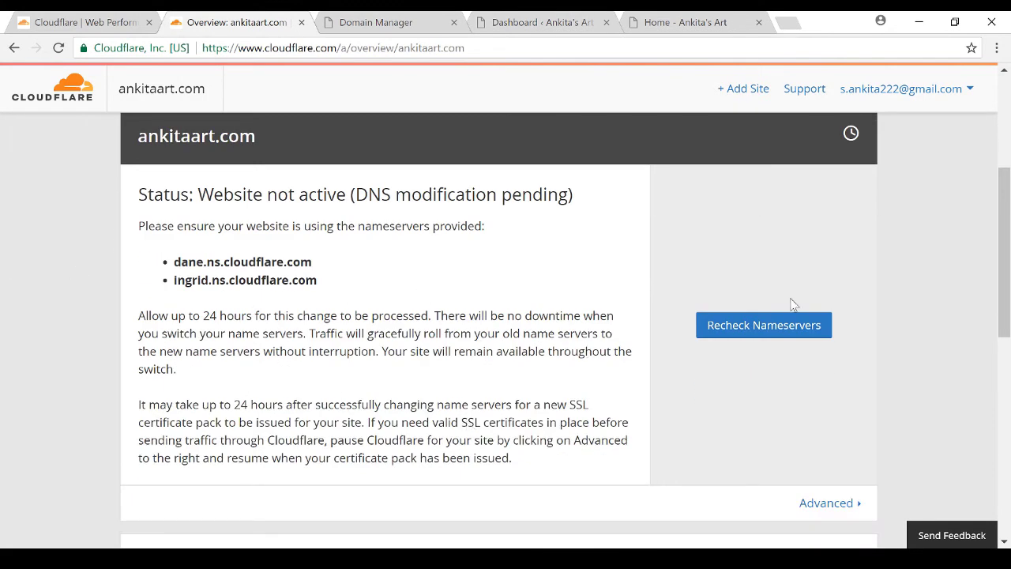
{"action": "left_click", "coordinate": [788, 330]}
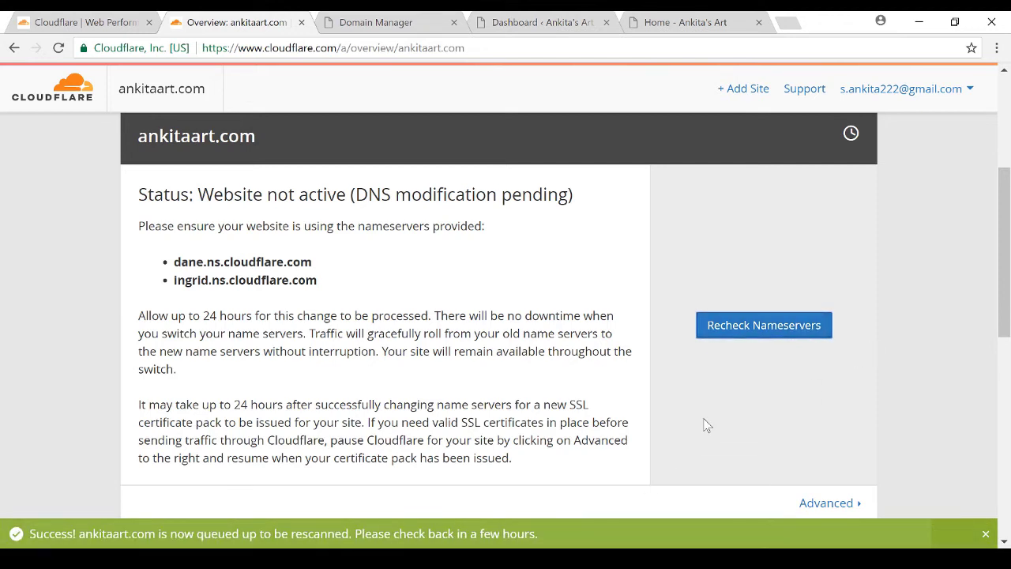
{"action": "scroll", "coordinate": [701, 422], "scroll_direction": "down", "scroll_amount": 4}
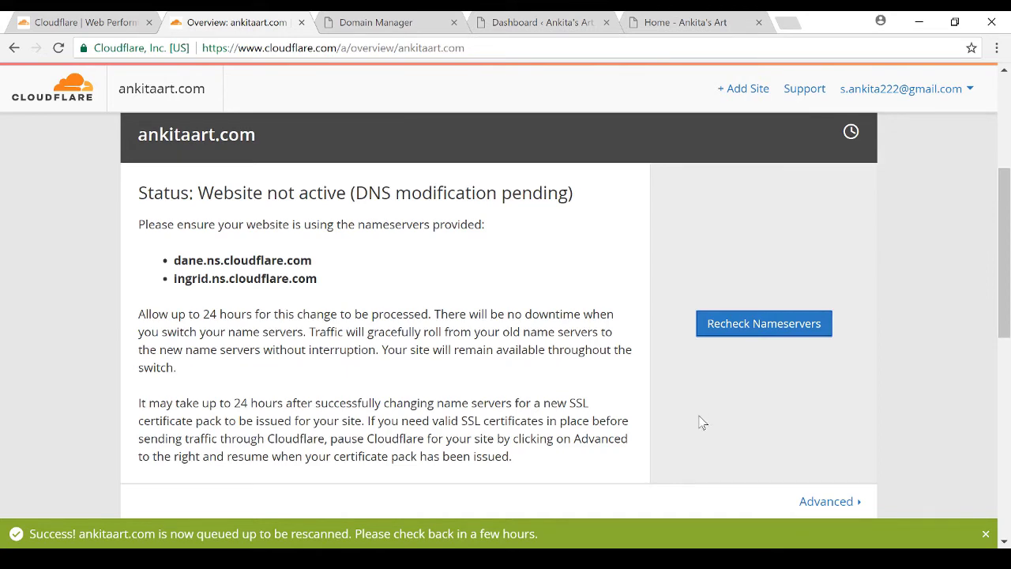
{"action": "scroll", "coordinate": [702, 423], "scroll_direction": "down", "scroll_amount": 2}
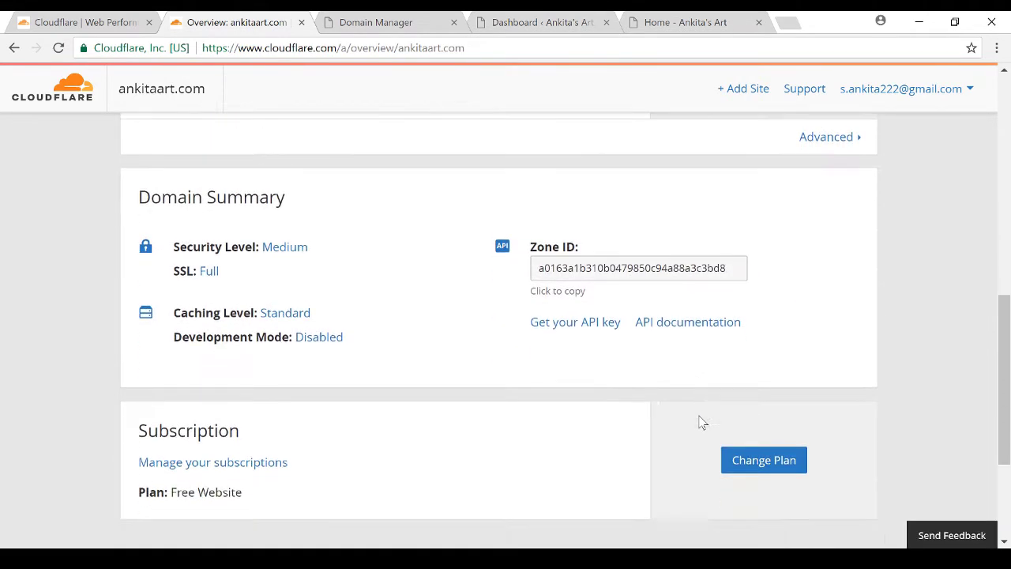
{"action": "scroll", "coordinate": [701, 423], "scroll_direction": "up", "scroll_amount": 1}
{"action": "scroll", "coordinate": [701, 423], "scroll_direction": "up", "scroll_amount": 8}
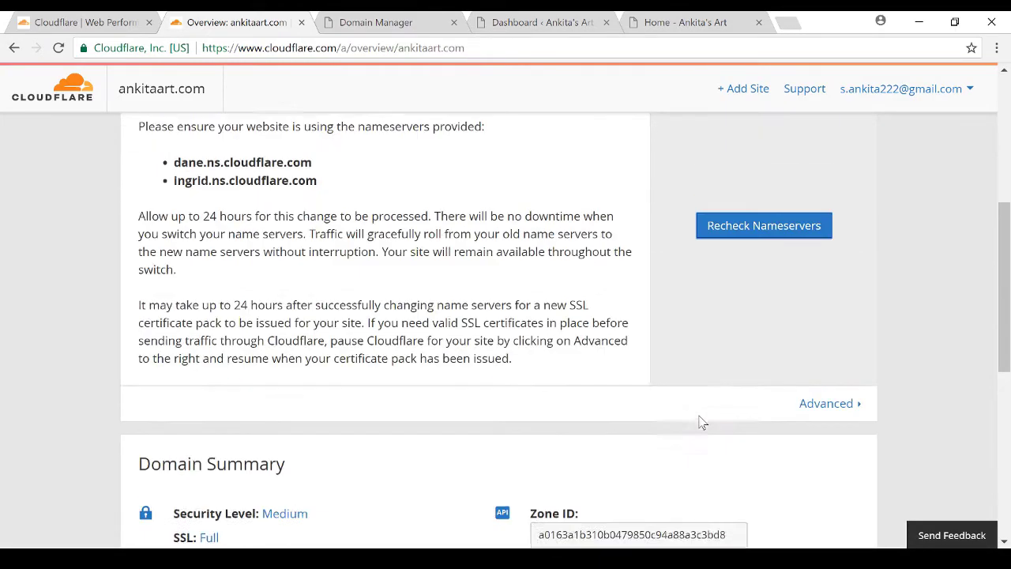
{"action": "scroll", "coordinate": [700, 422], "scroll_direction": "up", "scroll_amount": 1}
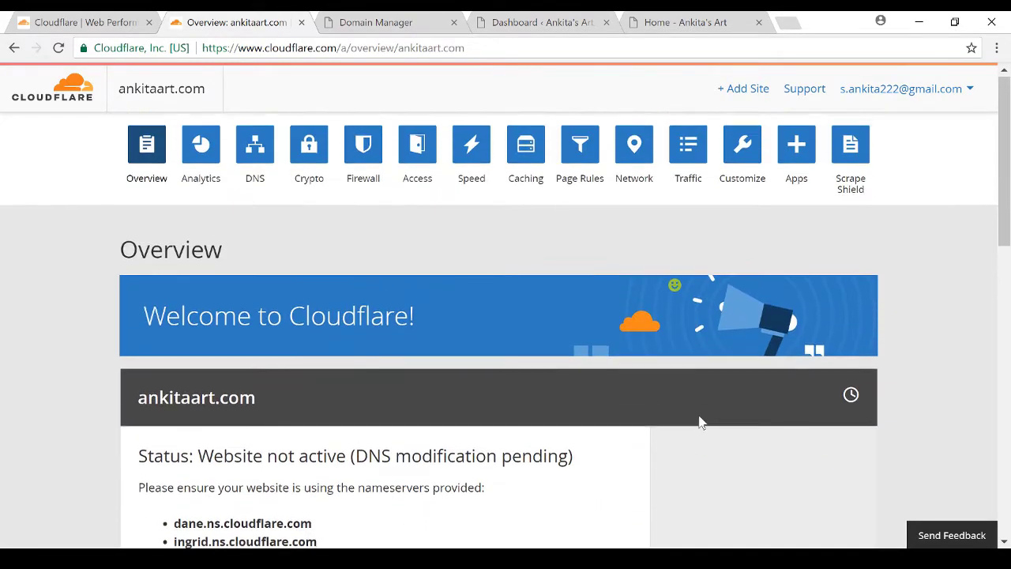
{"action": "scroll", "coordinate": [700, 422], "scroll_direction": "down", "scroll_amount": 3}
{"action": "scroll", "coordinate": [700, 422], "scroll_direction": "up", "scroll_amount": 3}
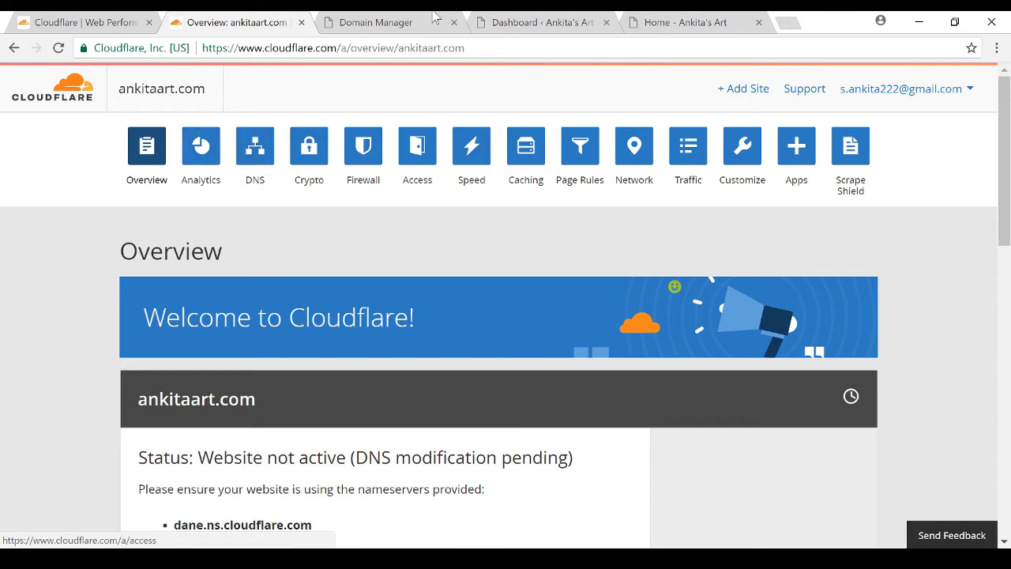
Switch to the WordPress dashboard, search new plugins for "flexible ssl" and activate the CloudFlare Flexible SSL plugin
{"action": "left_click", "coordinate": [523, 19]}
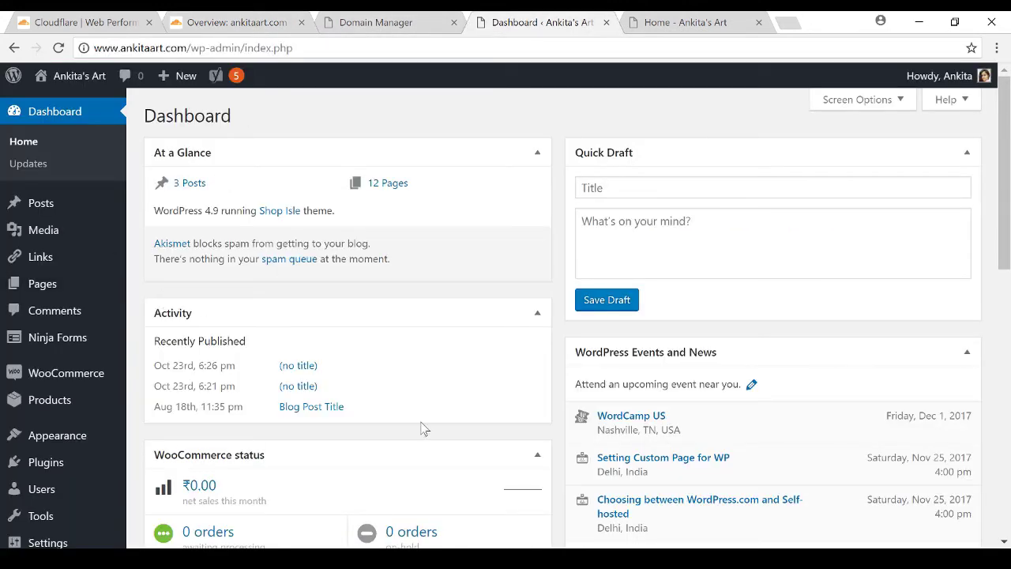
{"action": "mouse_move", "coordinate": [39, 460]}
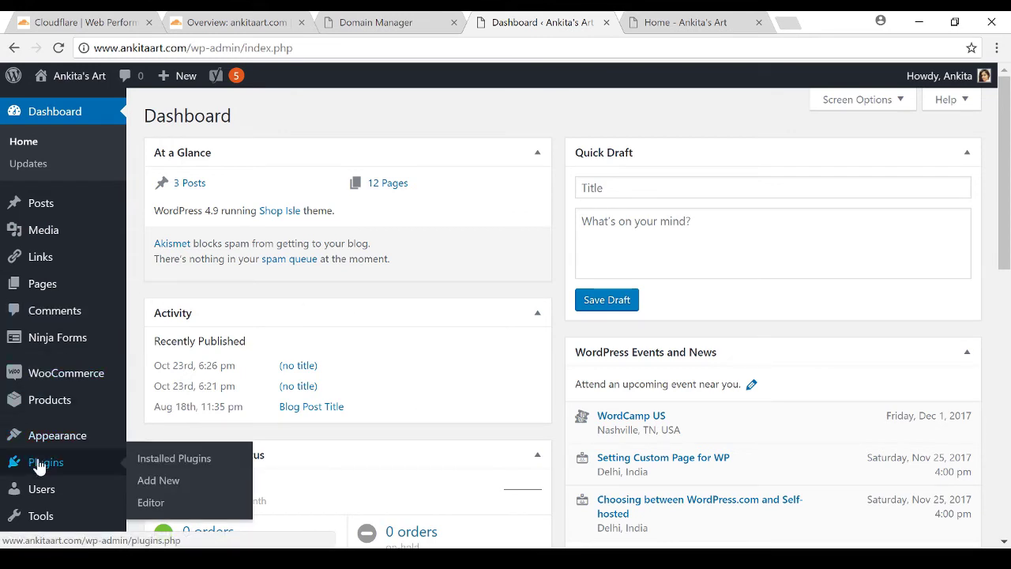
{"action": "left_click", "coordinate": [166, 482]}
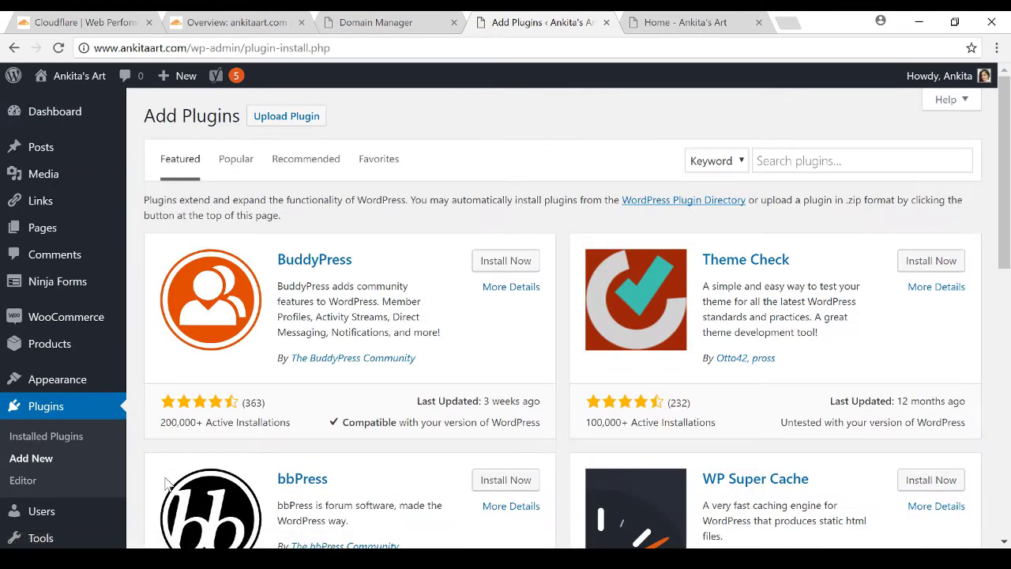
{"action": "left_click", "coordinate": [787, 161]}
{"action": "type", "text": "flexible ssl"}
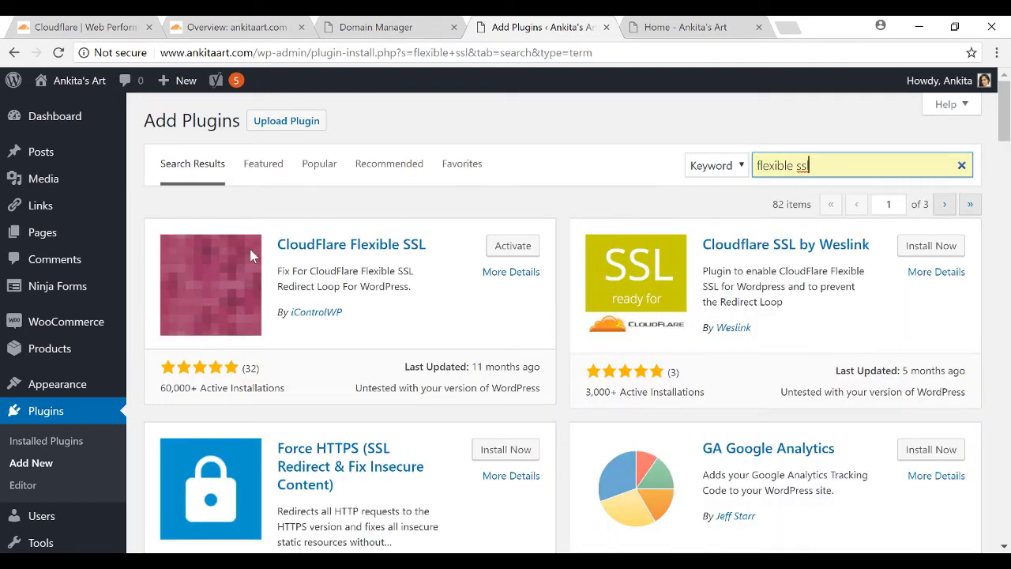
{"action": "left_click", "coordinate": [509, 253]}
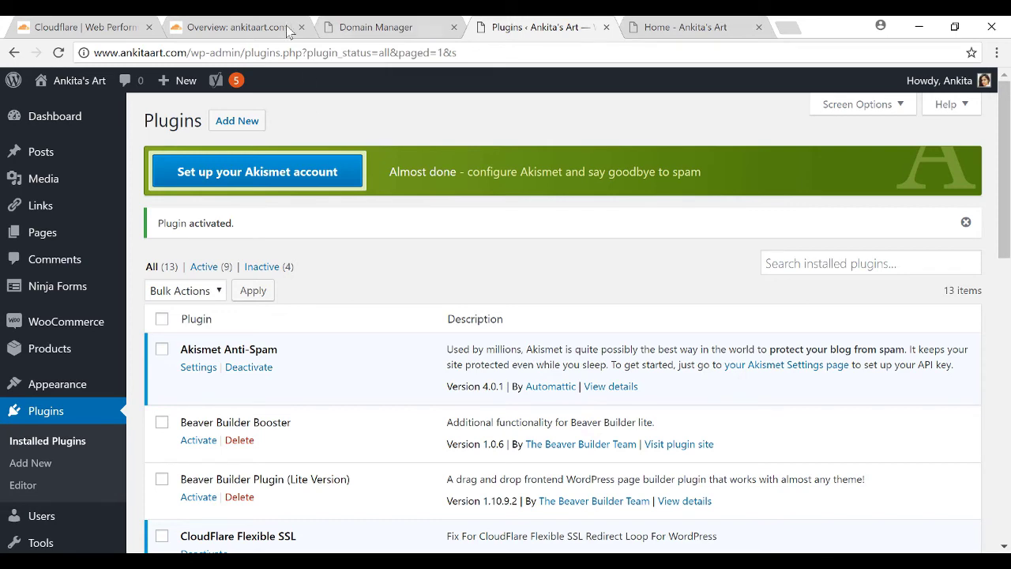
Back in Cloudflare, open the Crypto settings for ankitaart.com and set the SSL mode to Flexible
{"action": "left_click", "coordinate": [235, 24]}
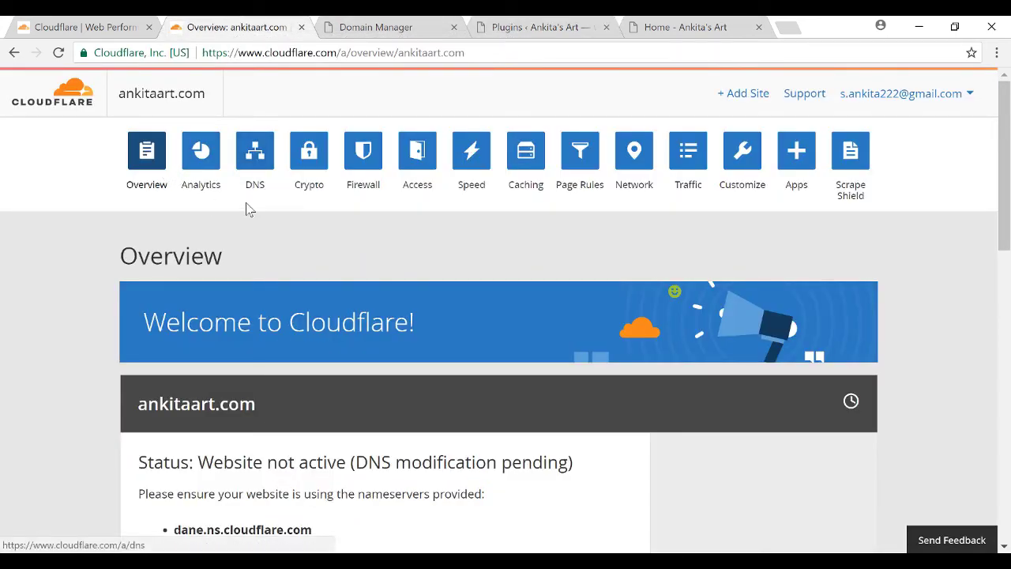
{"action": "left_click", "coordinate": [307, 162]}
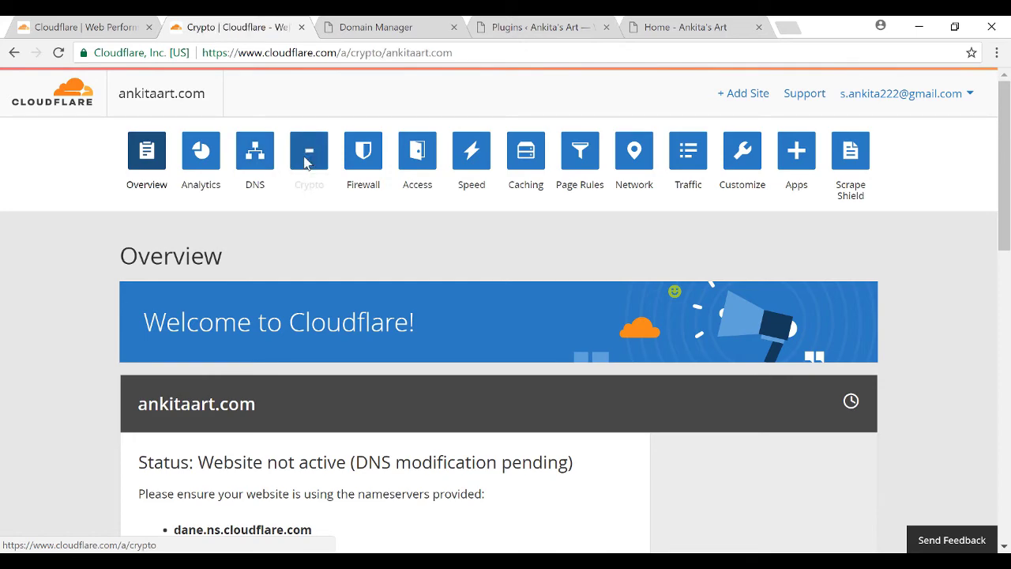
{"action": "scroll", "coordinate": [402, 275], "scroll_direction": "down", "scroll_amount": 3}
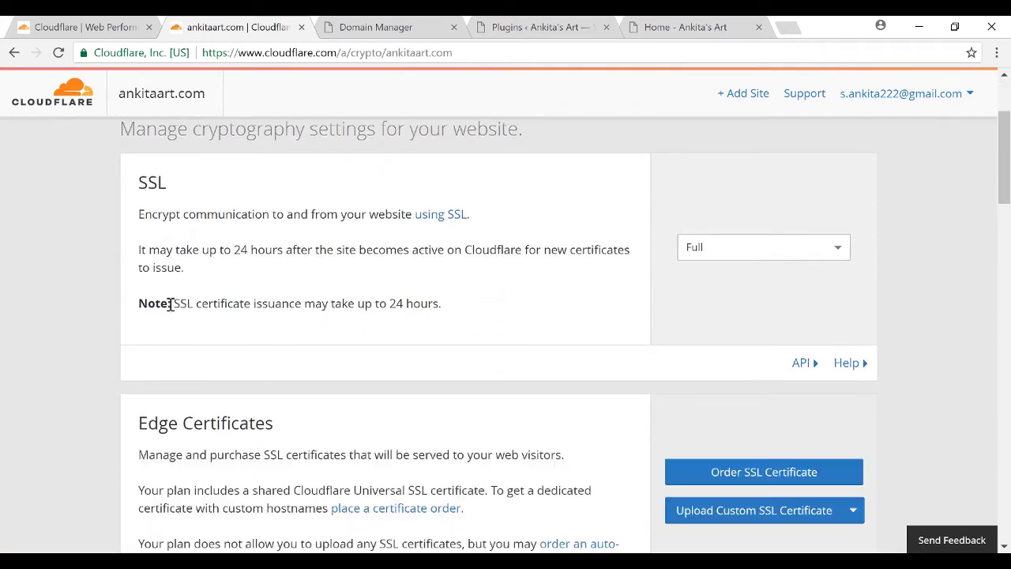
{"action": "left_click", "coordinate": [735, 252]}
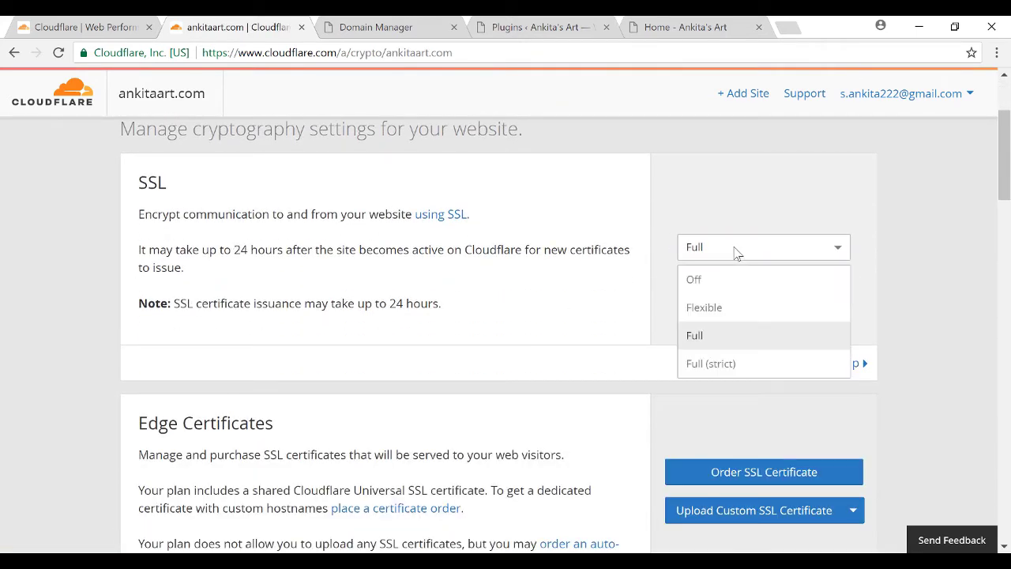
{"action": "left_click", "coordinate": [744, 312]}
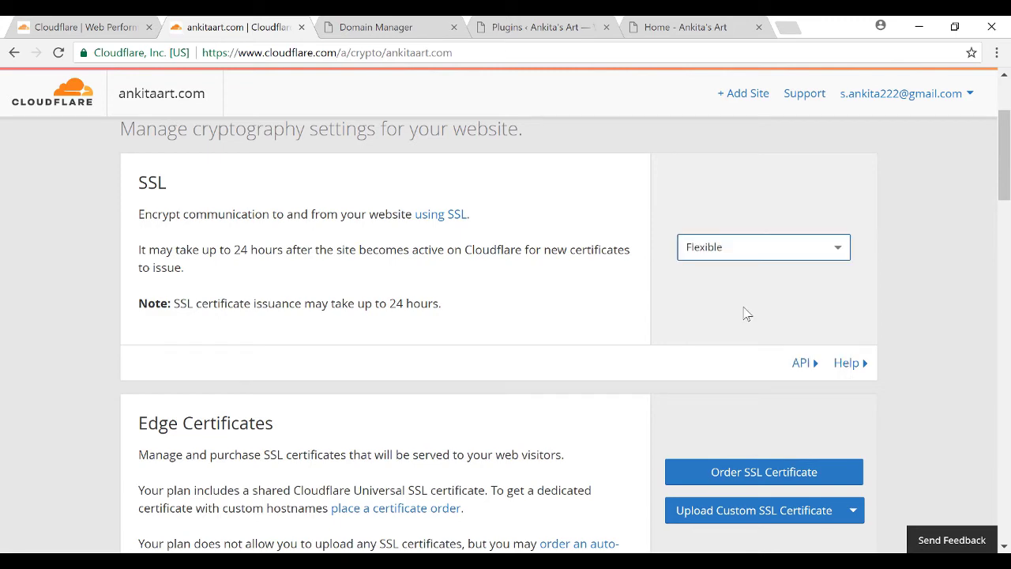
Turn on Always use HTTPS in the Crypto settings
{"action": "scroll", "coordinate": [749, 325], "scroll_direction": "down", "scroll_amount": 1}
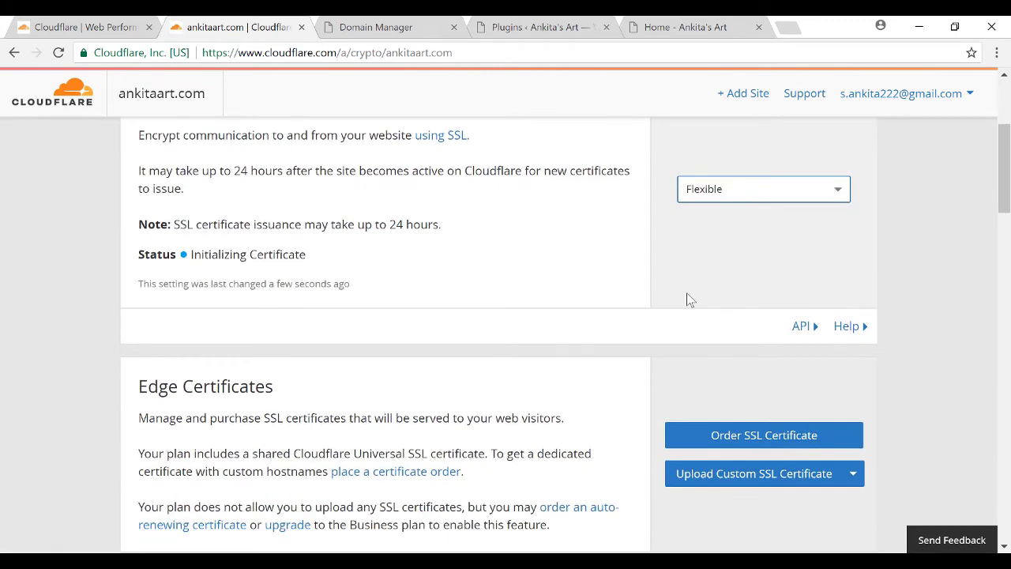
{"action": "scroll", "coordinate": [687, 299], "scroll_direction": "down", "scroll_amount": 6}
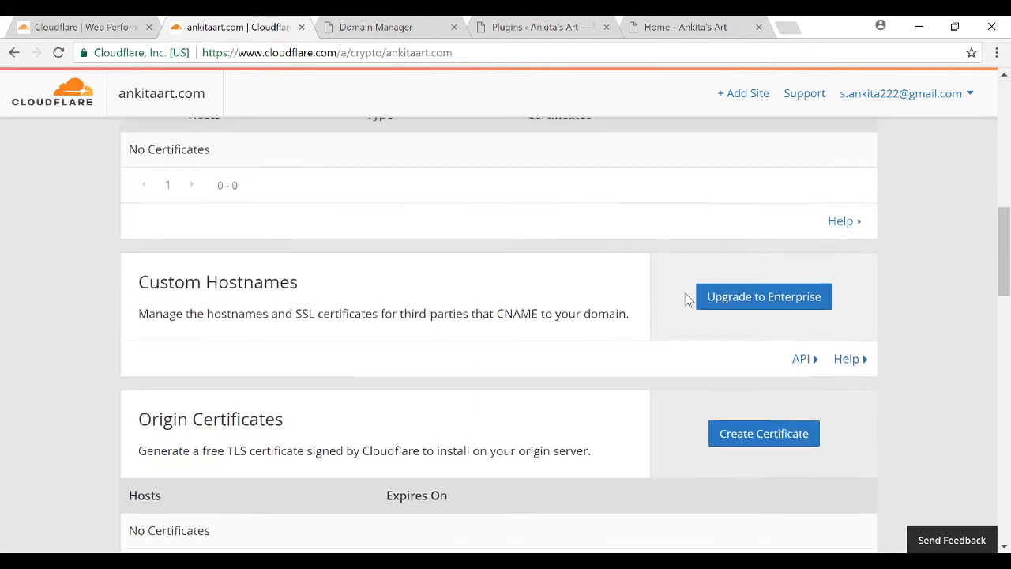
{"action": "scroll", "coordinate": [687, 299], "scroll_direction": "down", "scroll_amount": 3}
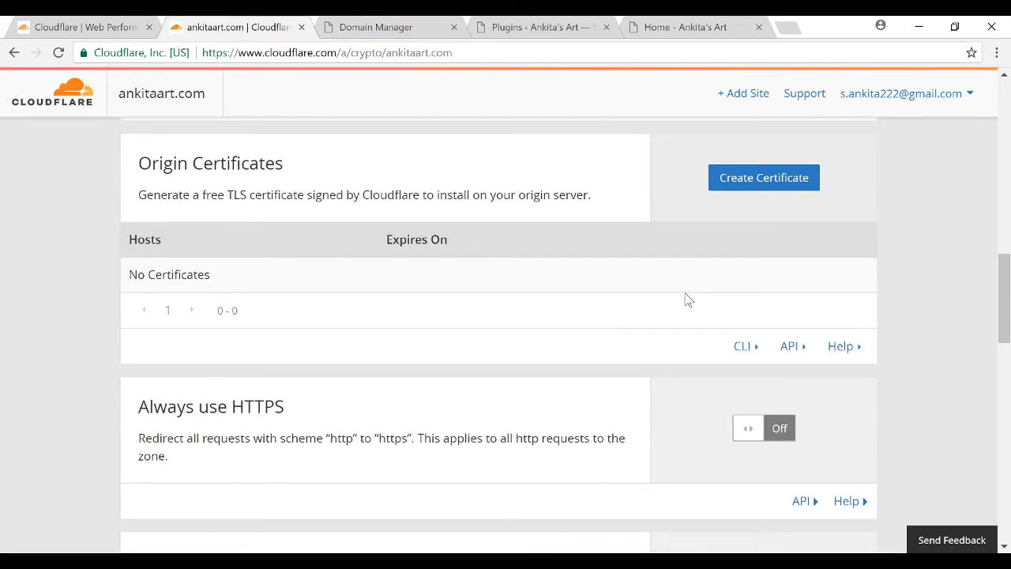
{"action": "scroll", "coordinate": [688, 298], "scroll_direction": "down", "scroll_amount": 1}
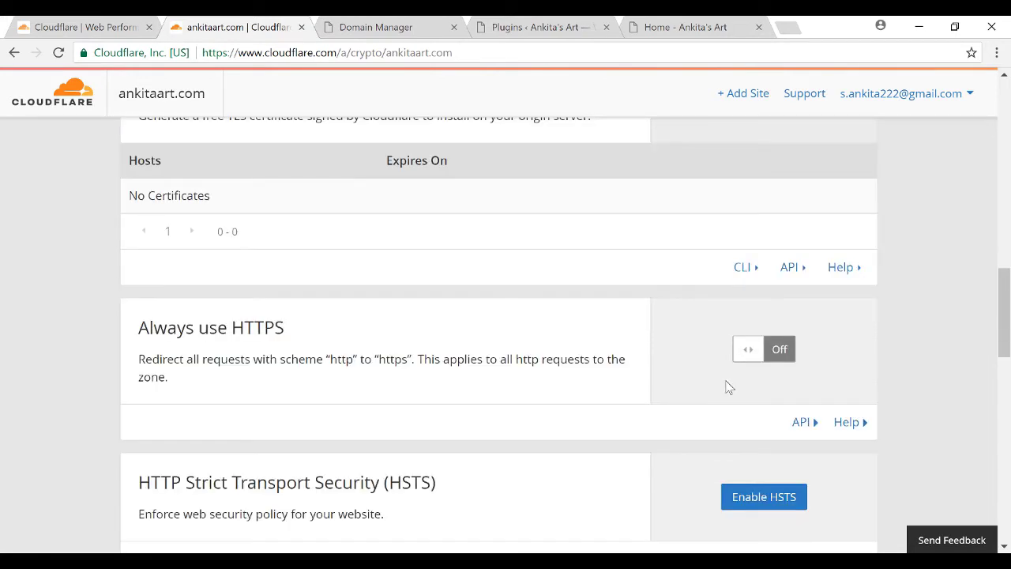
{"action": "left_click", "coordinate": [782, 359]}
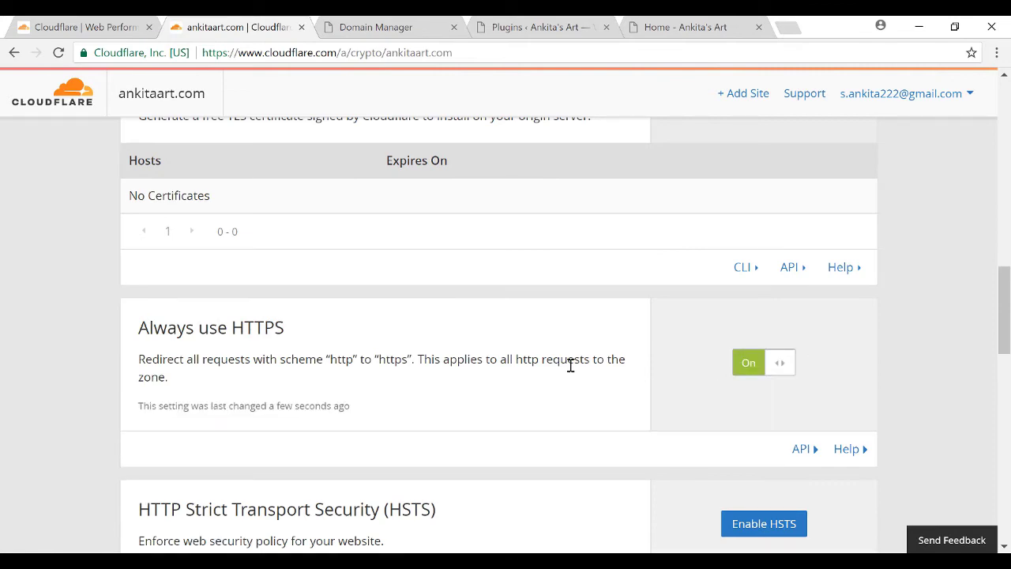
Turn on Automatic HTTPS Rewrites at the end of the Crypto settings and go back over the page
{"action": "scroll", "coordinate": [570, 368], "scroll_direction": "up", "scroll_amount": 3}
{"action": "scroll", "coordinate": [572, 370], "scroll_direction": "down", "scroll_amount": 5}
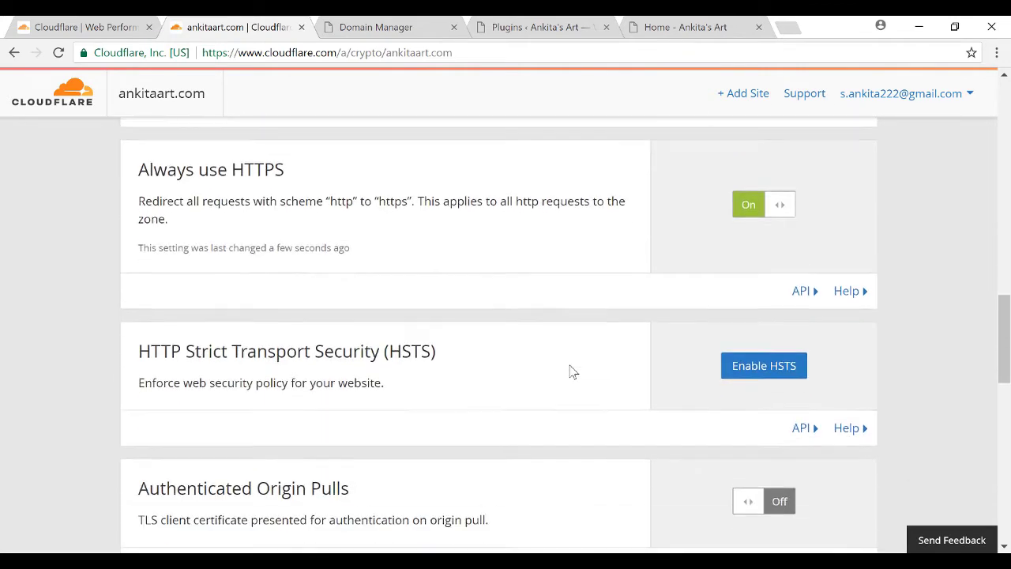
{"action": "scroll", "coordinate": [573, 372], "scroll_direction": "down", "scroll_amount": 1}
{"action": "scroll", "coordinate": [573, 372], "scroll_direction": "down", "scroll_amount": 5}
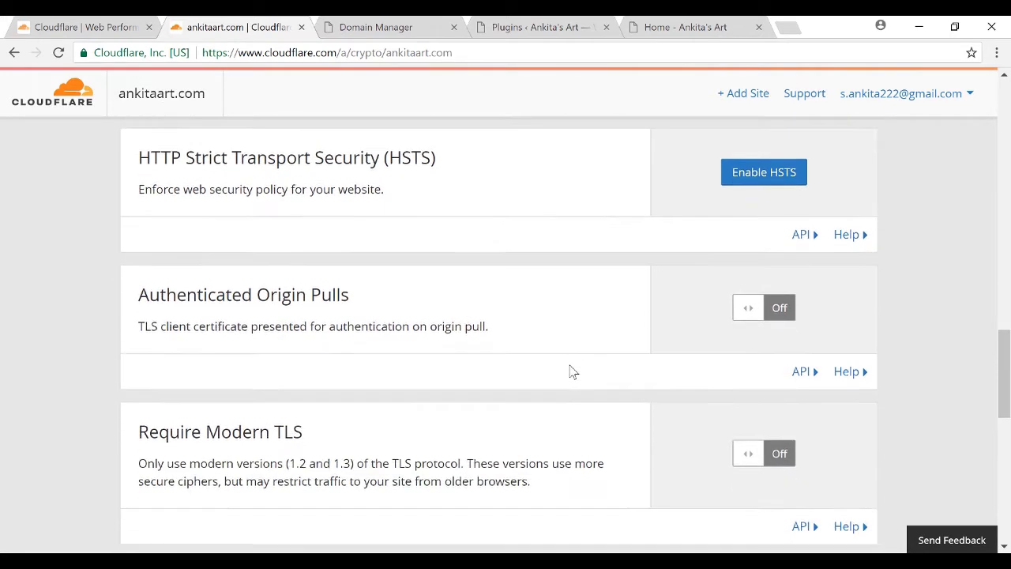
{"action": "scroll", "coordinate": [573, 372], "scroll_direction": "down", "scroll_amount": 3}
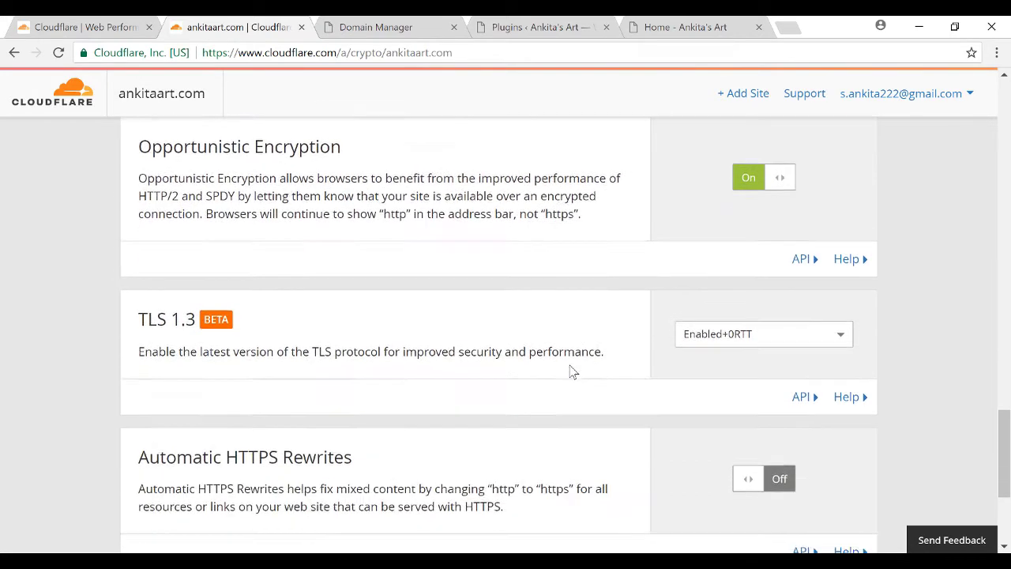
{"action": "left_click", "coordinate": [786, 404]}
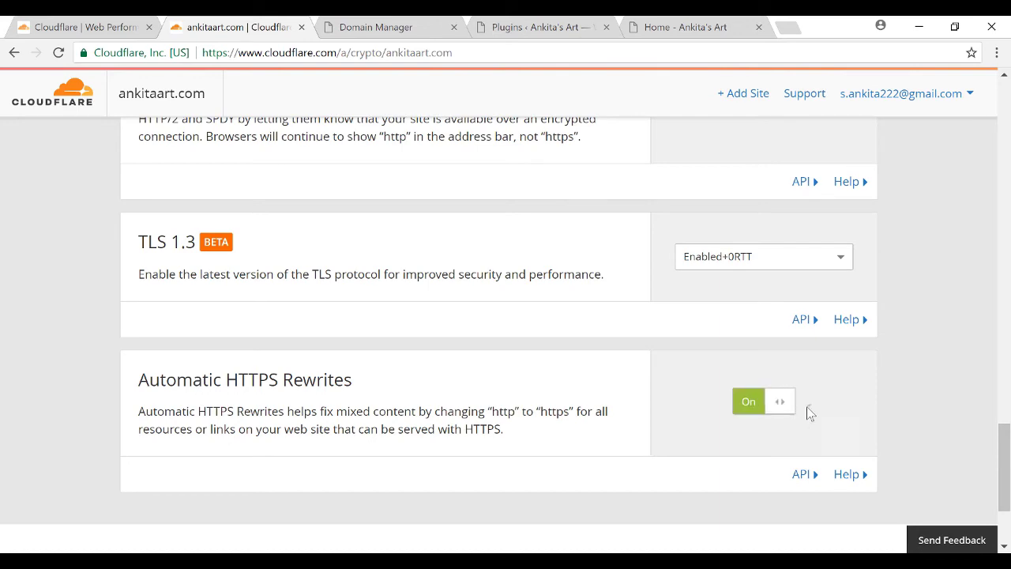
{"action": "scroll", "coordinate": [832, 427], "scroll_direction": "down", "scroll_amount": 3}
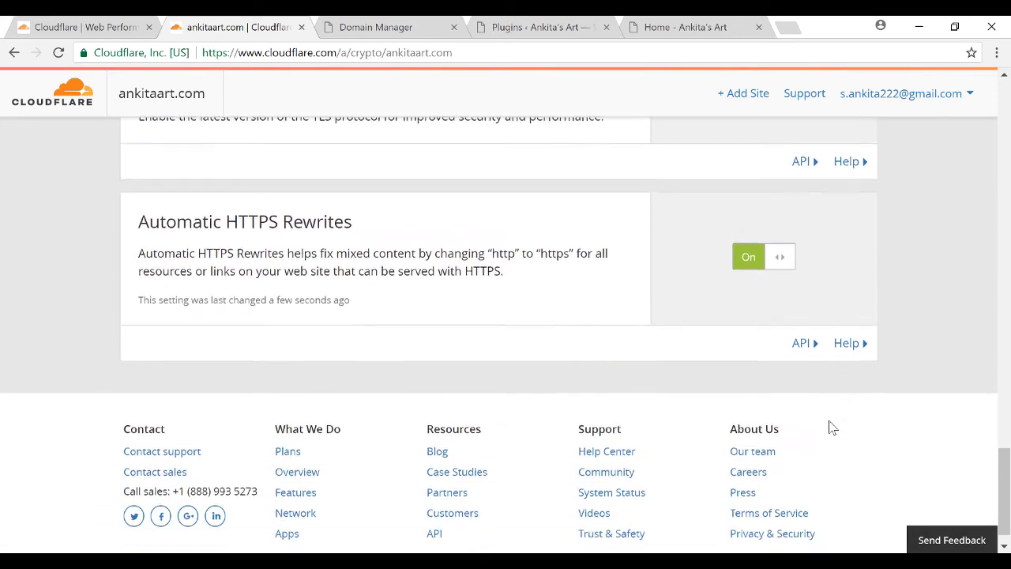
{"action": "scroll", "coordinate": [832, 426], "scroll_direction": "up", "scroll_amount": 10}
{"action": "scroll", "coordinate": [832, 426], "scroll_direction": "up", "scroll_amount": 12}
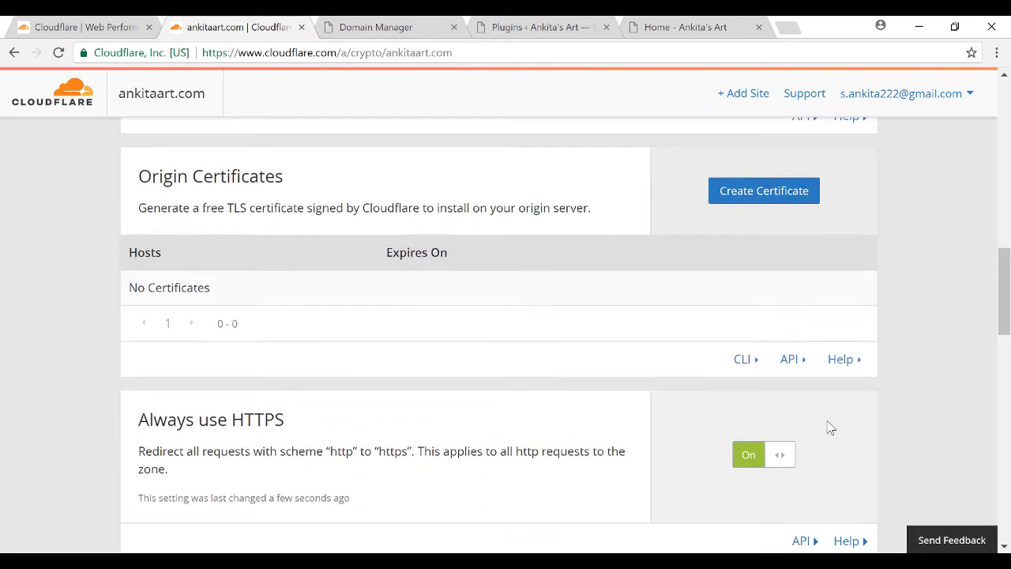
{"action": "scroll", "coordinate": [831, 427], "scroll_direction": "up", "scroll_amount": 10}
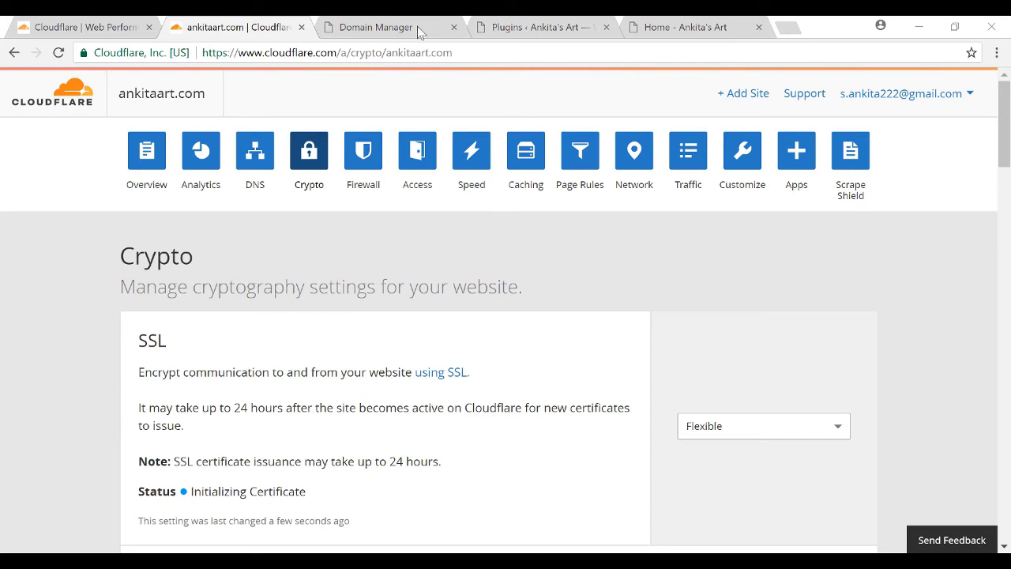
Switch to the WordPress dashboard and open the General Settings page
{"action": "left_click", "coordinate": [483, 22]}
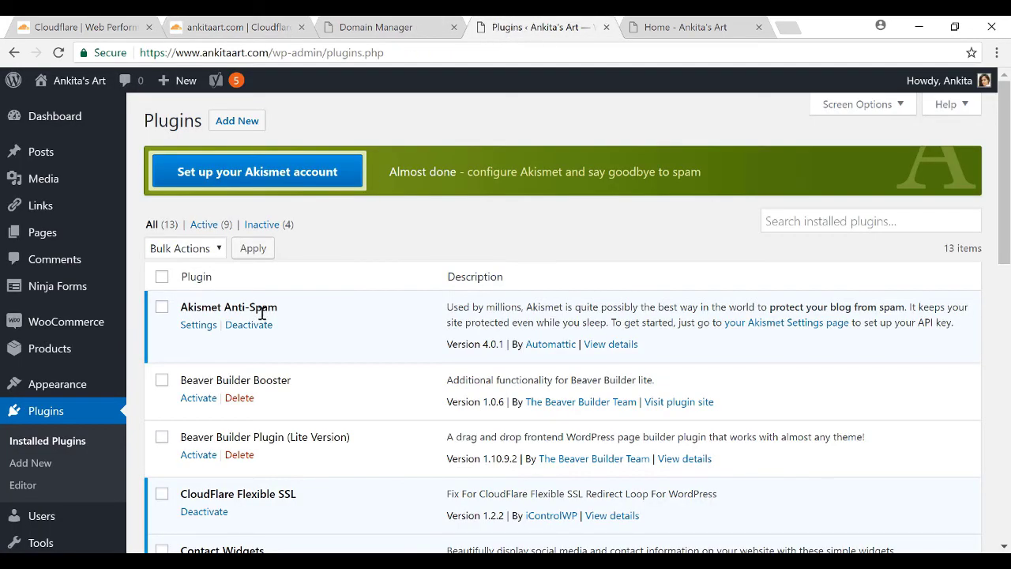
{"action": "scroll", "coordinate": [79, 379], "scroll_direction": "down", "scroll_amount": 1}
{"action": "scroll", "coordinate": [82, 399], "scroll_direction": "down", "scroll_amount": 2}
{"action": "mouse_move", "coordinate": [74, 474]}
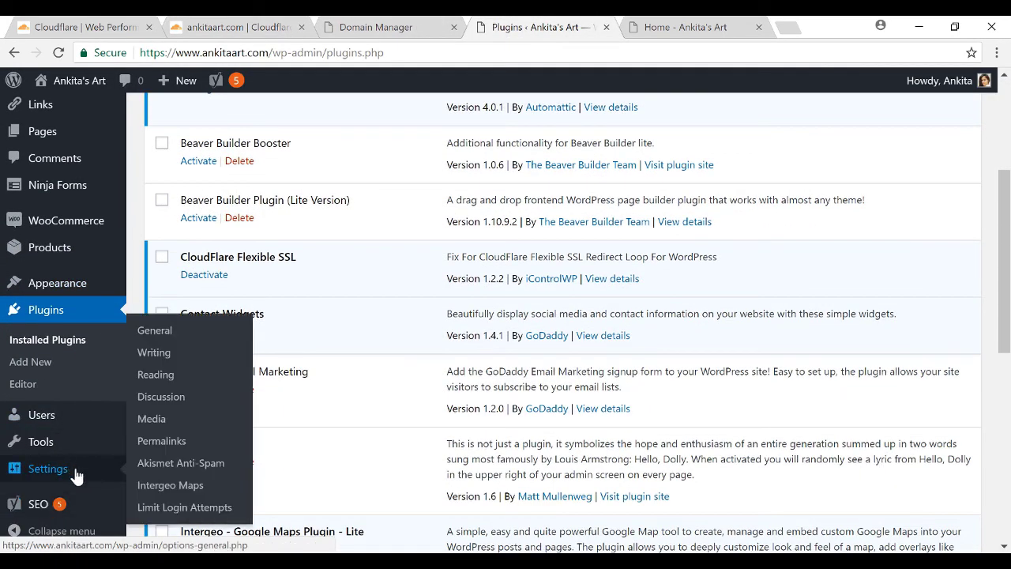
{"action": "left_click", "coordinate": [171, 334]}
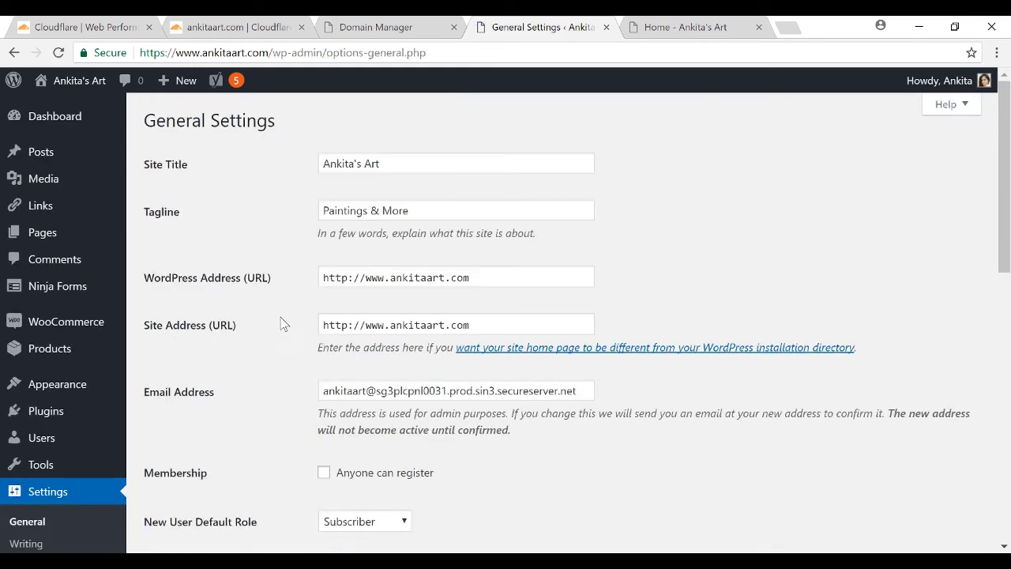
{"action": "left_click", "coordinate": [353, 327]}
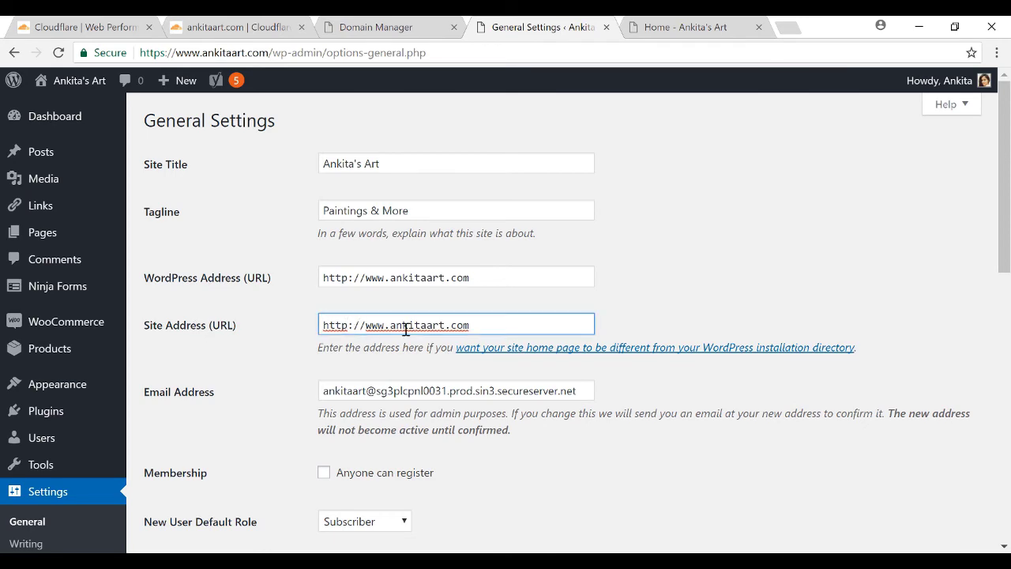
{"action": "type", "text": "s"}
{"action": "scroll", "coordinate": [404, 332], "scroll_direction": "down", "scroll_amount": 6}
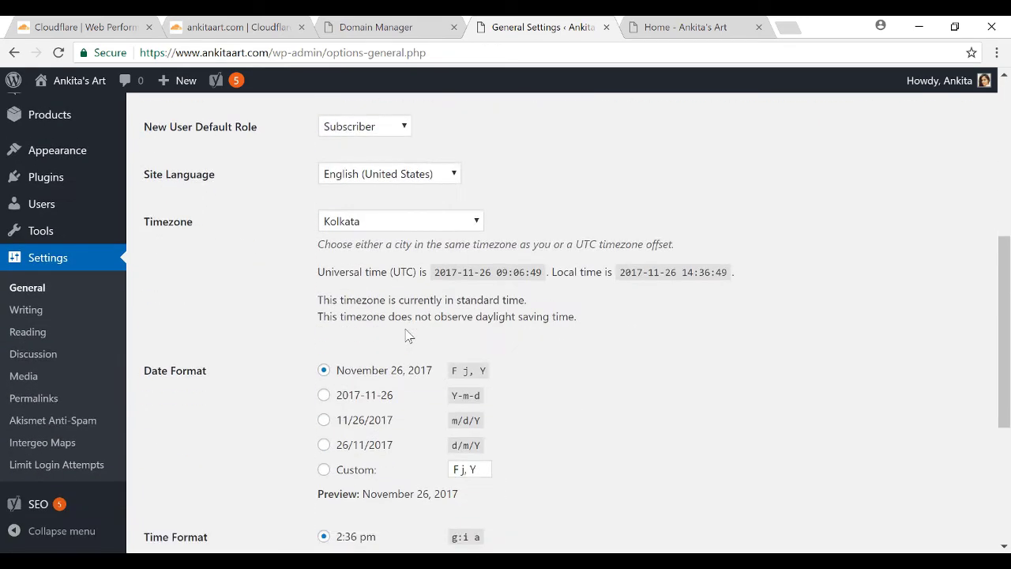
{"action": "scroll", "coordinate": [402, 335], "scroll_direction": "down", "scroll_amount": 5}
{"action": "left_click", "coordinate": [177, 476]}
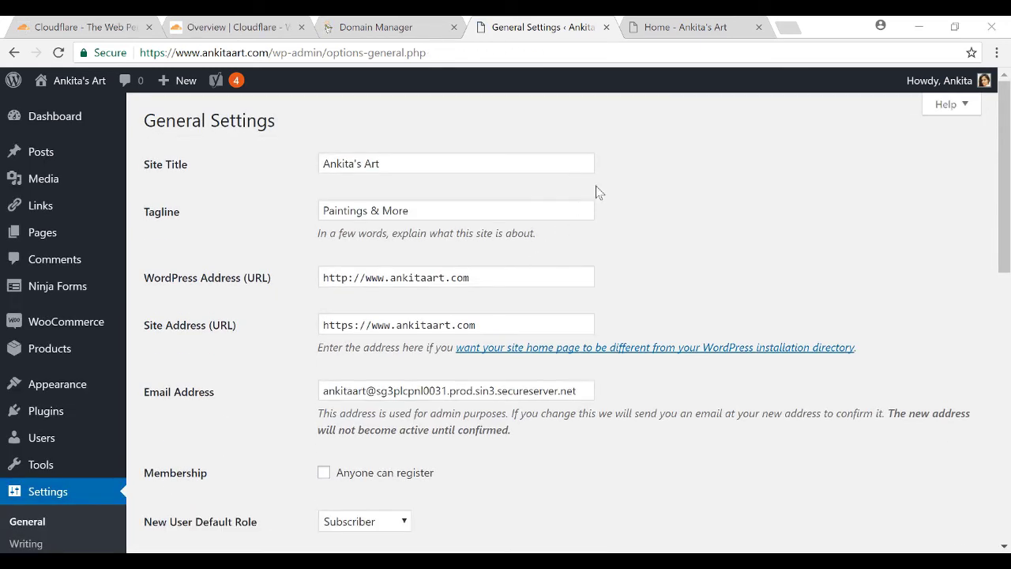
{"action": "left_click", "coordinate": [788, 29]}
{"action": "type", "text": "https://www.ankitaart.com/contact/"}
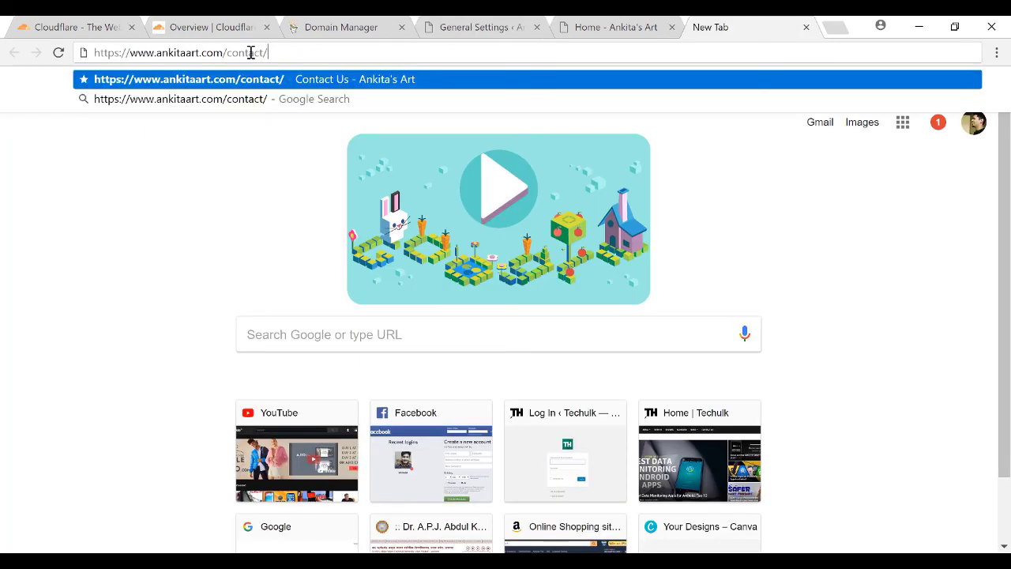
{"action": "key", "text": "Return"}
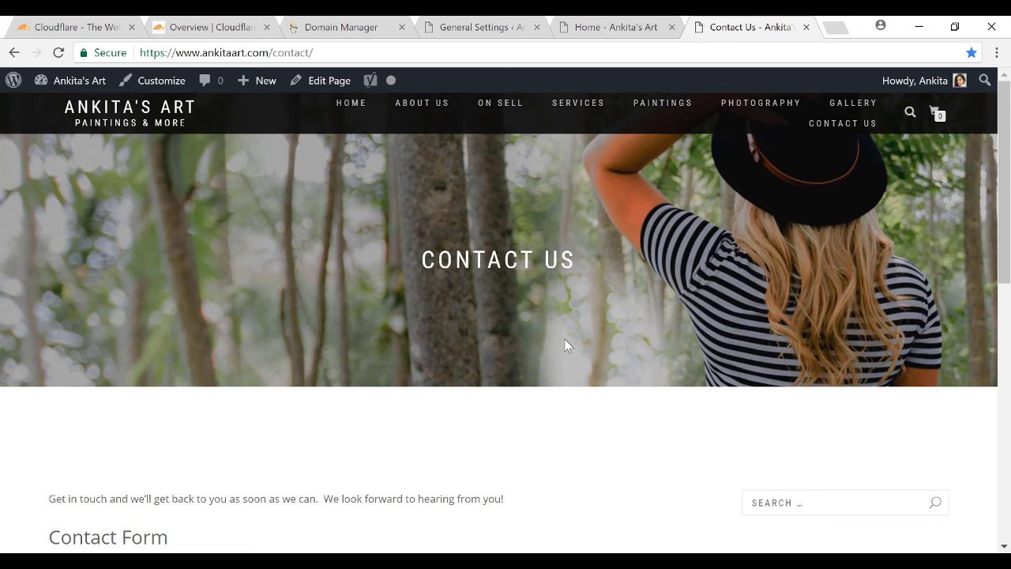
{"action": "scroll", "coordinate": [470, 346], "scroll_direction": "down", "scroll_amount": 3}
{"action": "scroll", "coordinate": [472, 347], "scroll_direction": "up", "scroll_amount": 3}
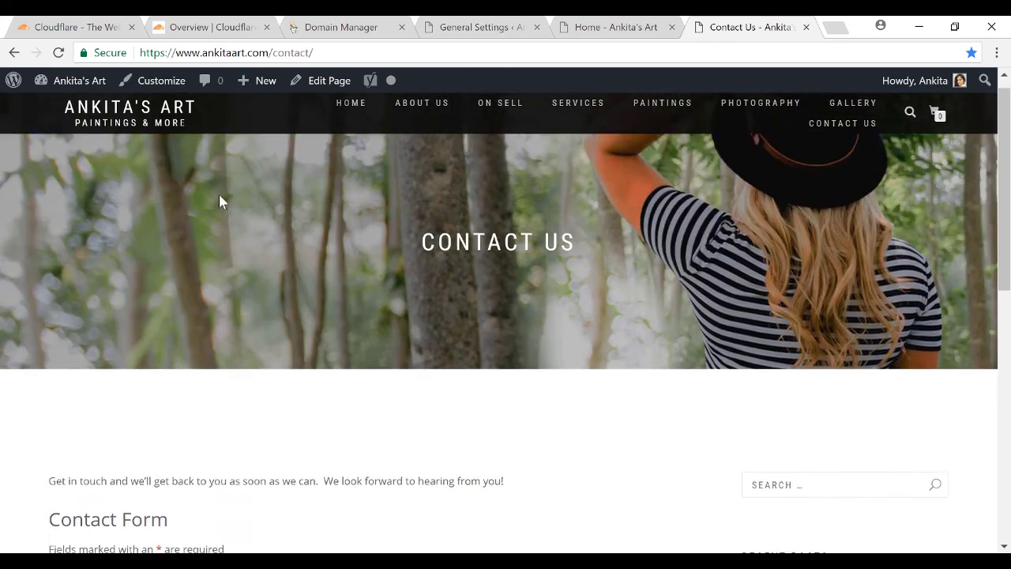
{"action": "left_click", "coordinate": [165, 54]}
{"action": "left_click", "coordinate": [165, 54]}
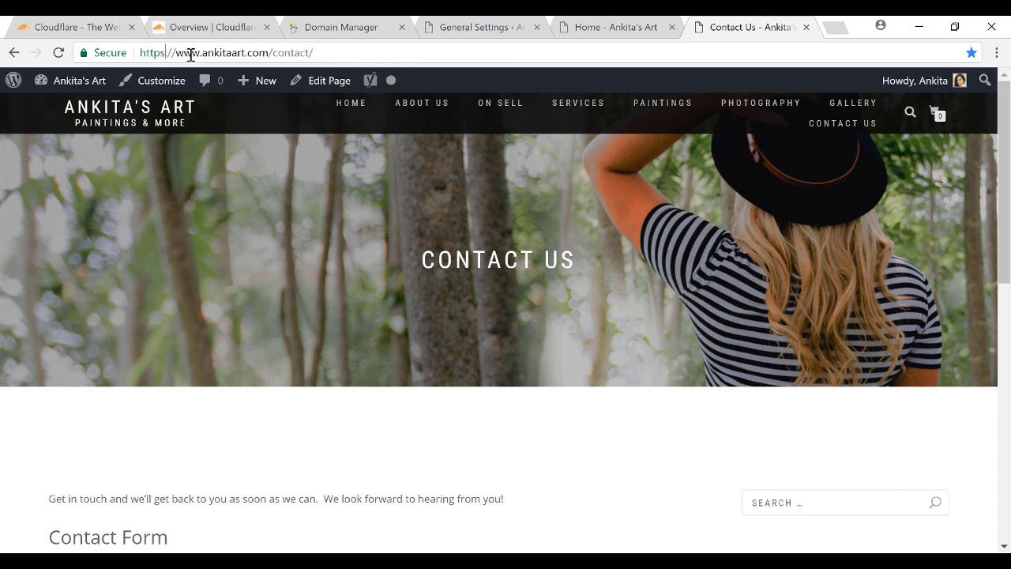
{"action": "key", "text": "BackSpace"}
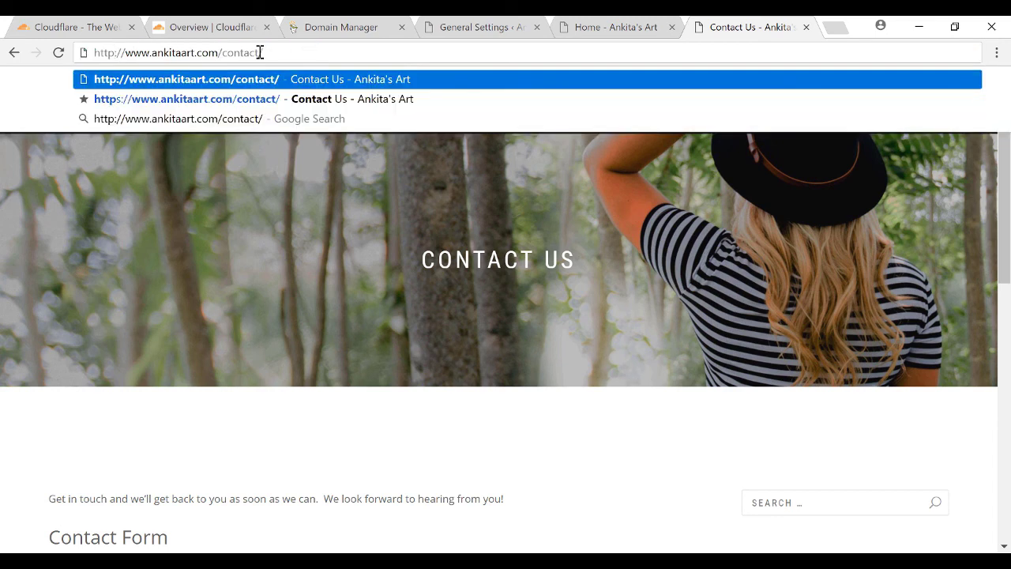
{"action": "key", "text": "Return"}
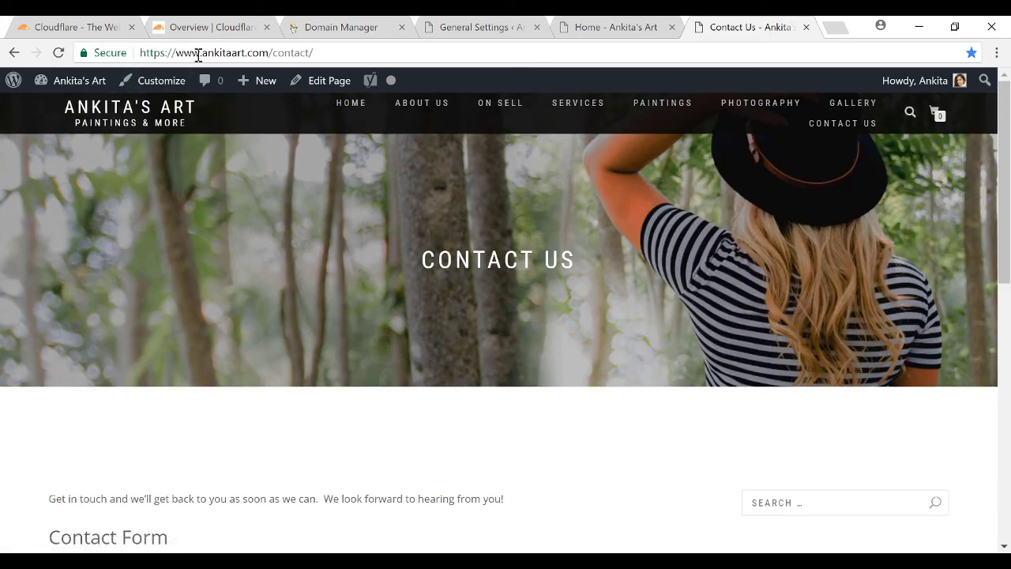
{"action": "scroll", "coordinate": [524, 401], "scroll_direction": "down", "scroll_amount": 4}
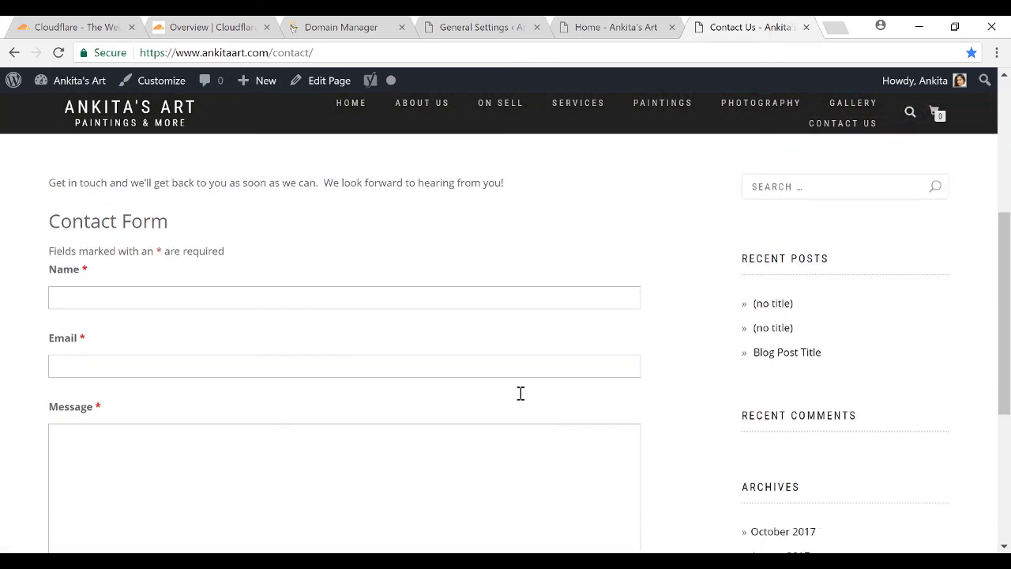
{"action": "scroll", "coordinate": [521, 394], "scroll_direction": "up", "scroll_amount": 4}
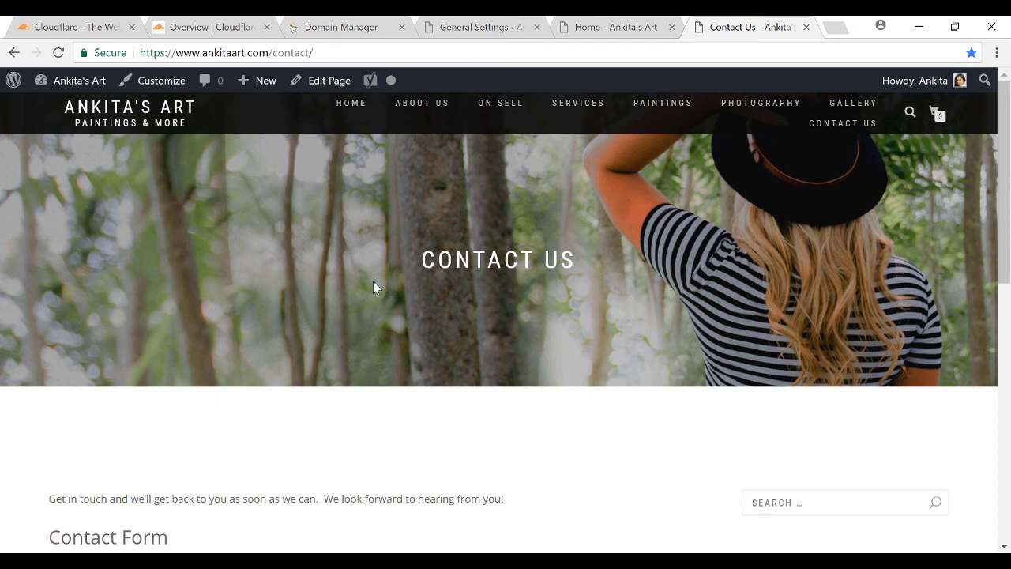
{"action": "scroll", "coordinate": [549, 378], "scroll_direction": "down", "scroll_amount": 10}
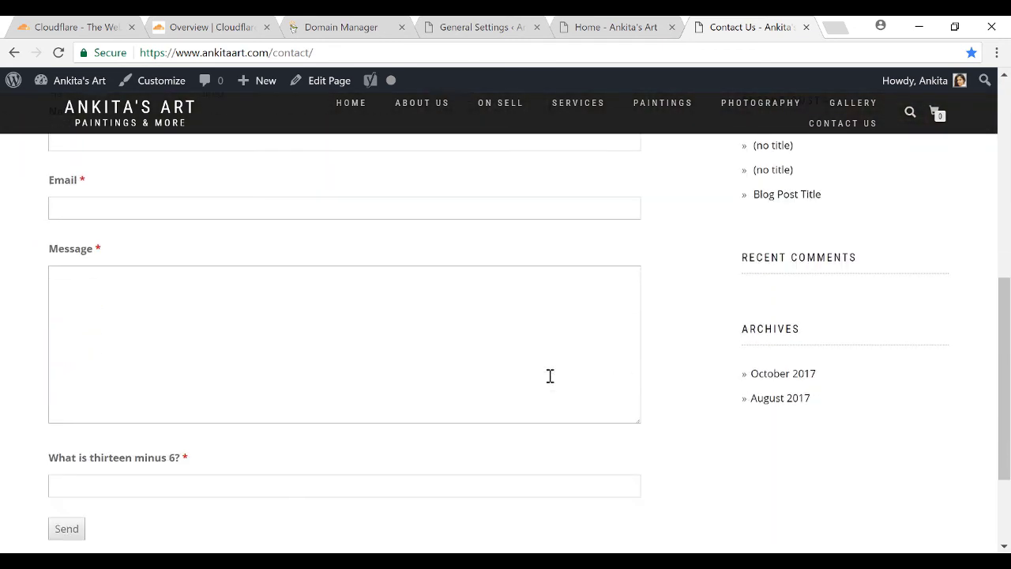